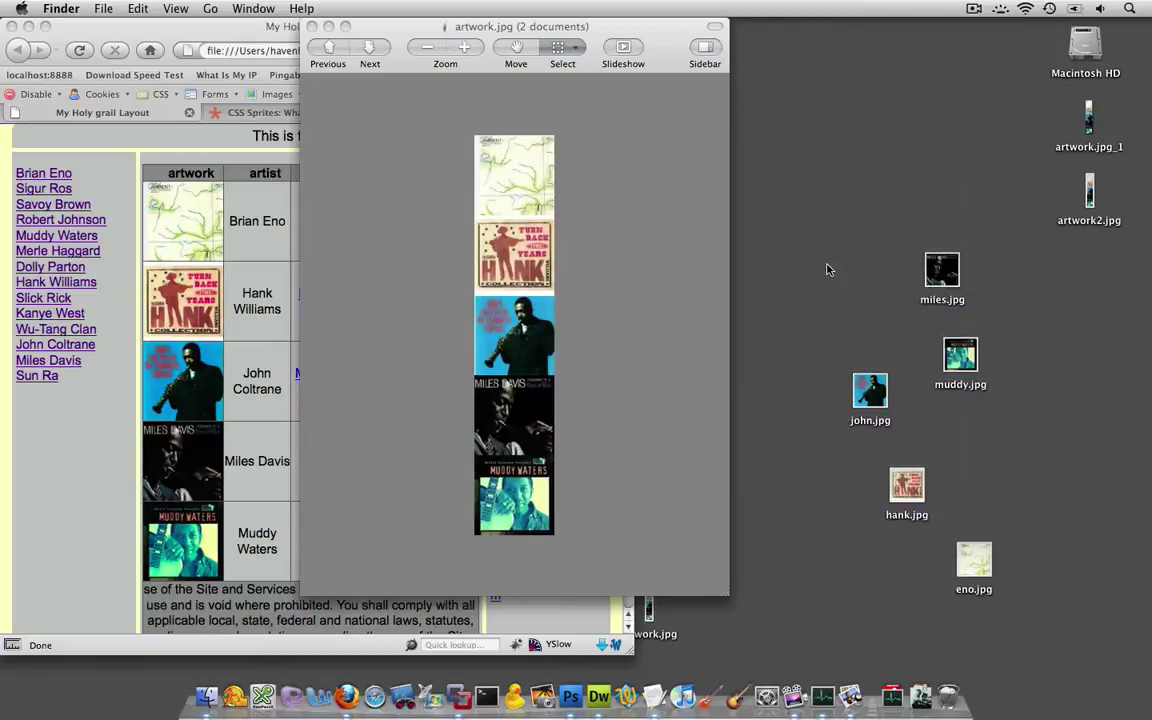
Step: Preview the five album cover files on the desktop (miles, muddy, john, hank and eno) one after another
left_click_drag(805, 251, 993, 598)
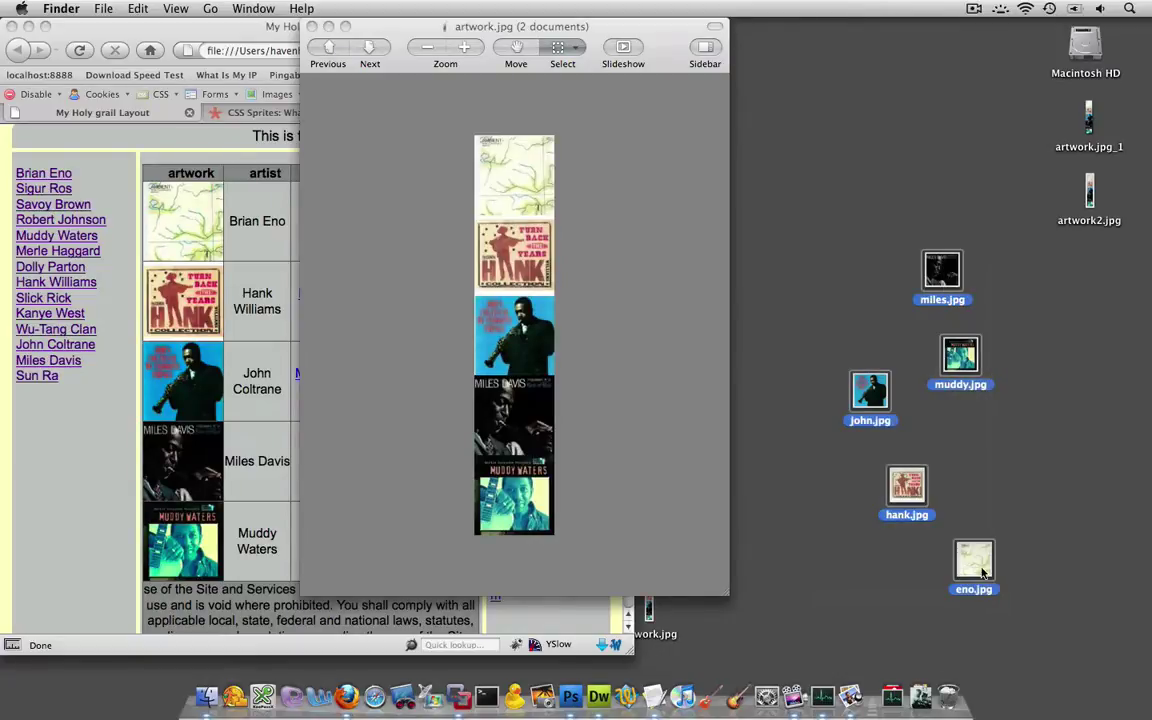
key("space")
key("Right")
key("Right")
key("Right")
key("Right")
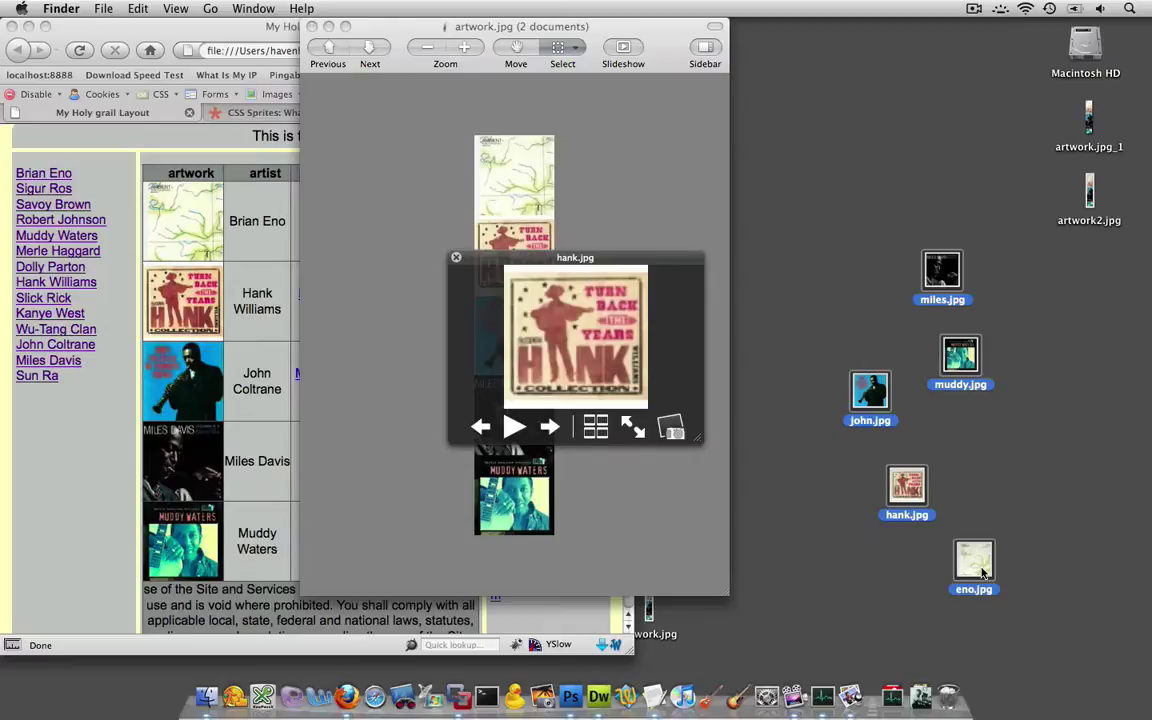
key("space")
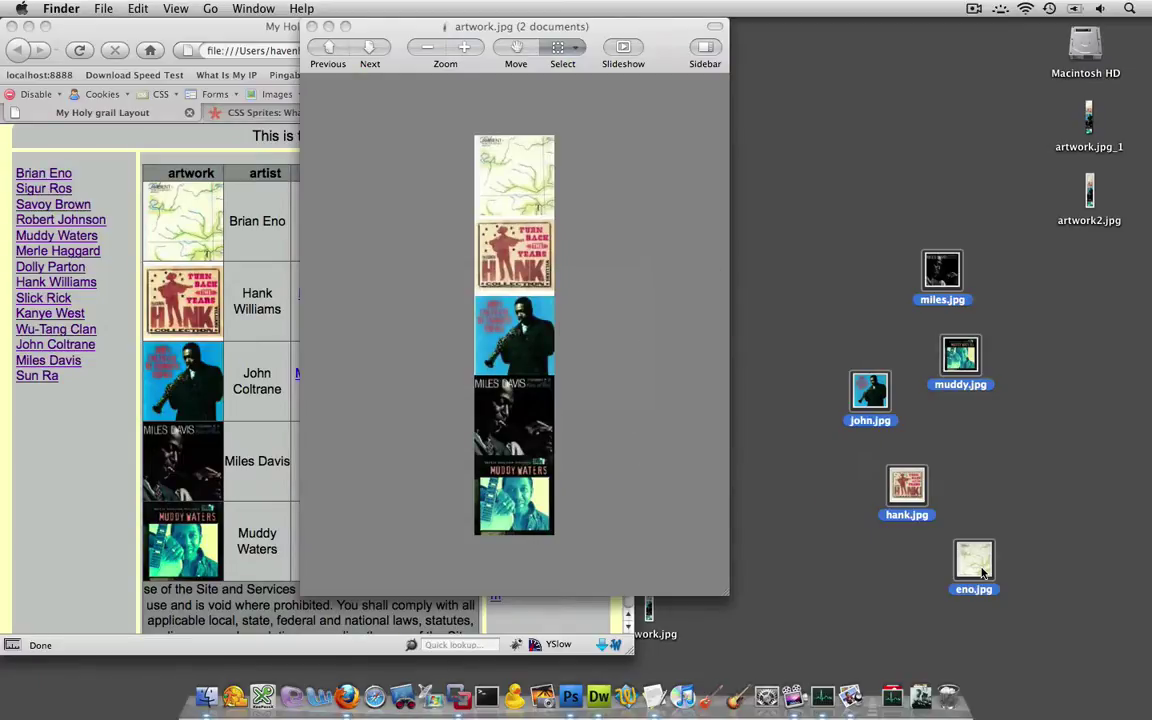
Step: Check the pixel dimensions of the five selected cover images in their file information, and close all the Info windows
key("super+i")
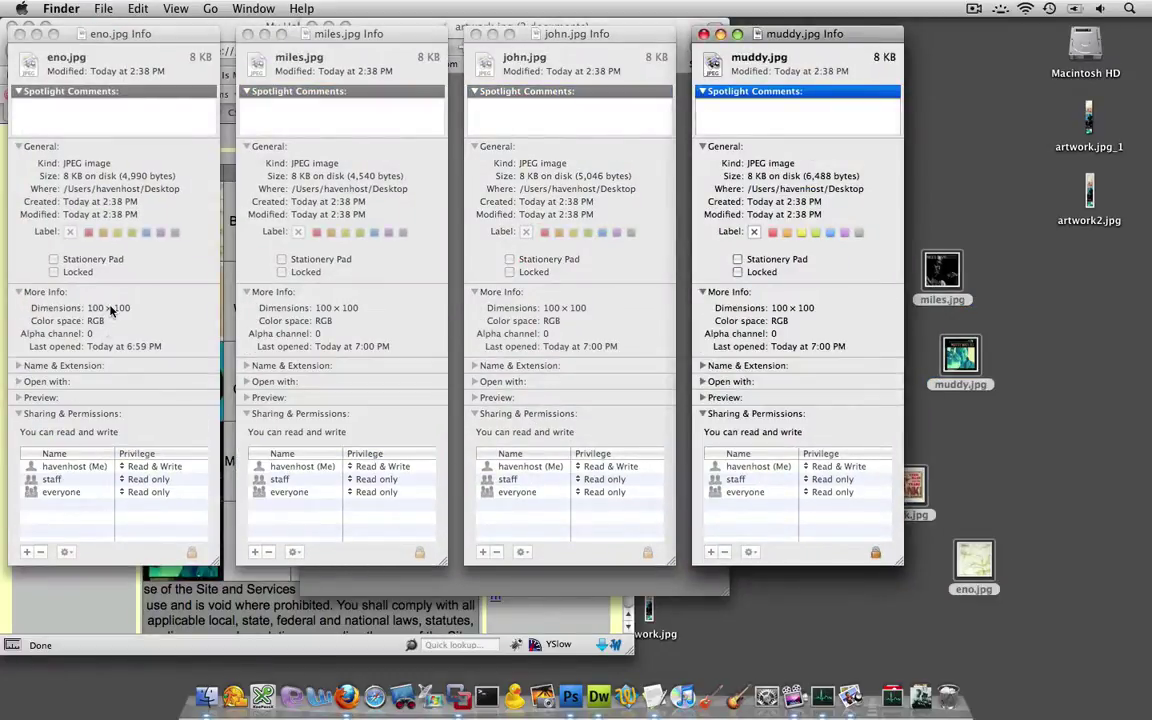
key("super+w")
key("super+w")
key("super+w")
key("super+w")
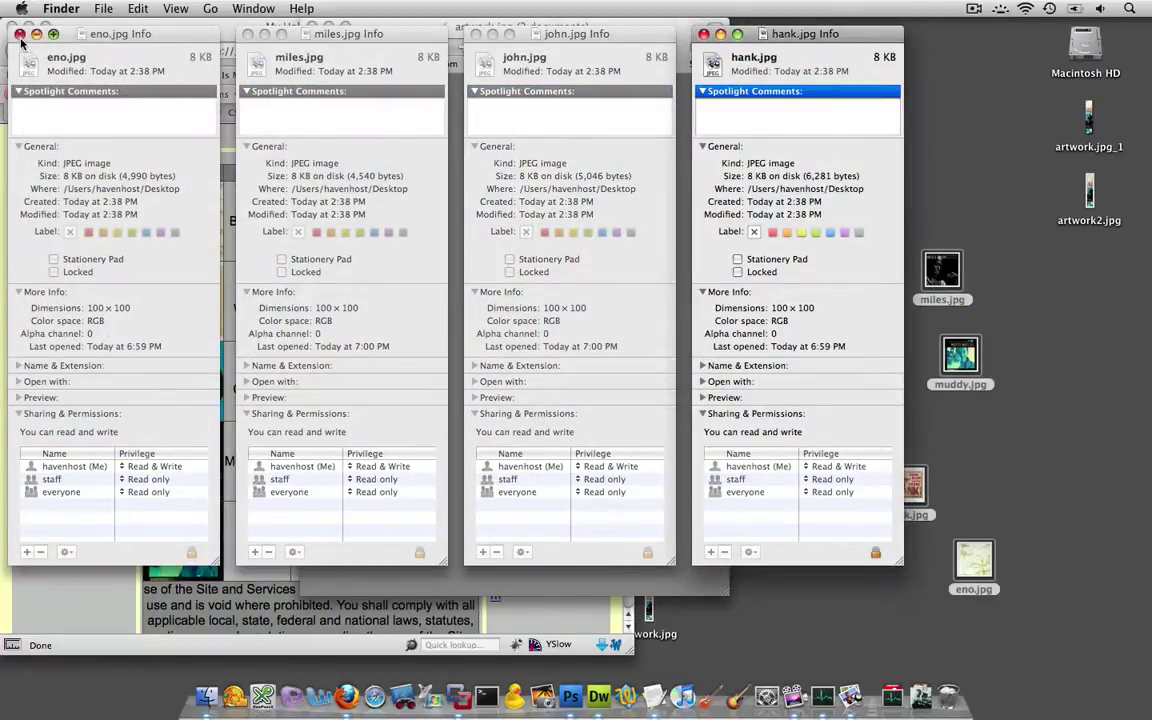
key("super+w")
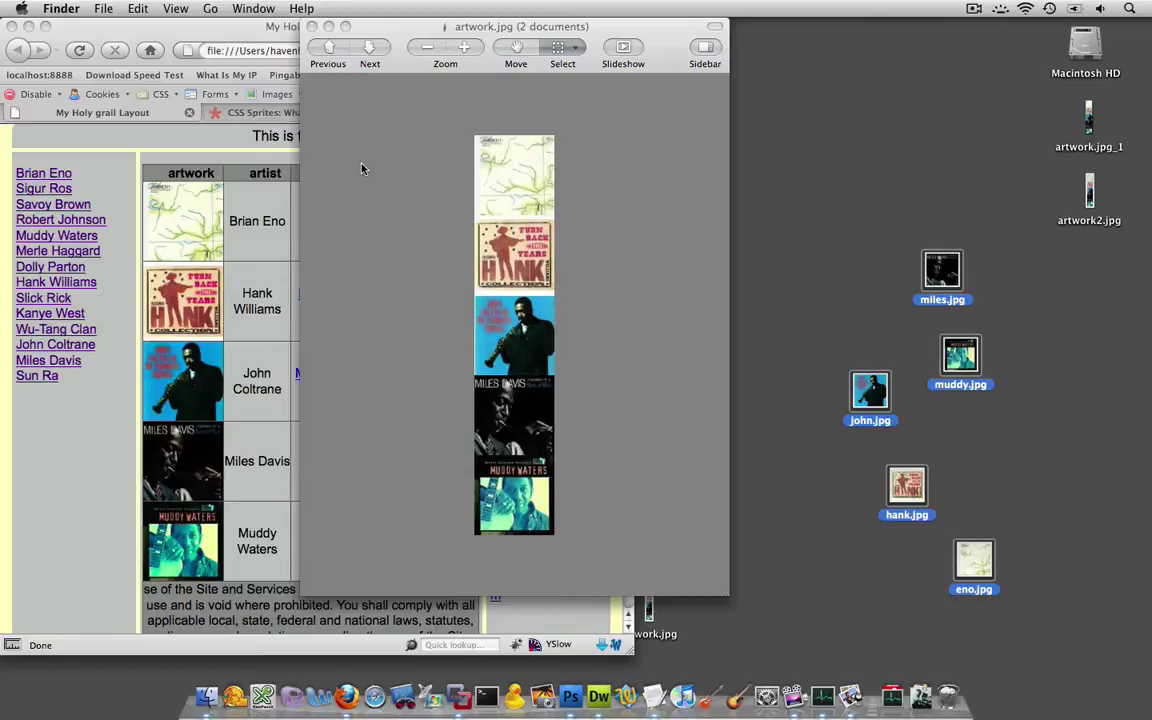
Step: Close the open artwork.jpg window and take a quick look at the combined image artwork.jpg_1 on the desktop
left_click(362, 168)
key("super+w")
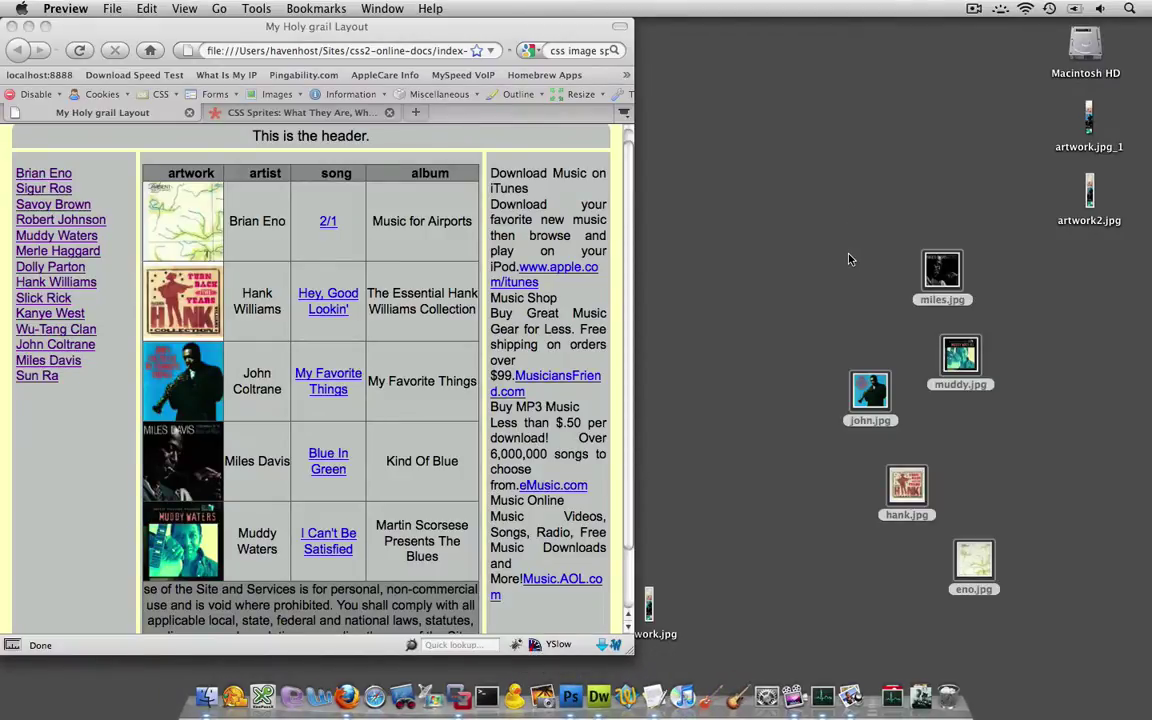
left_click(1088, 115)
key("space")
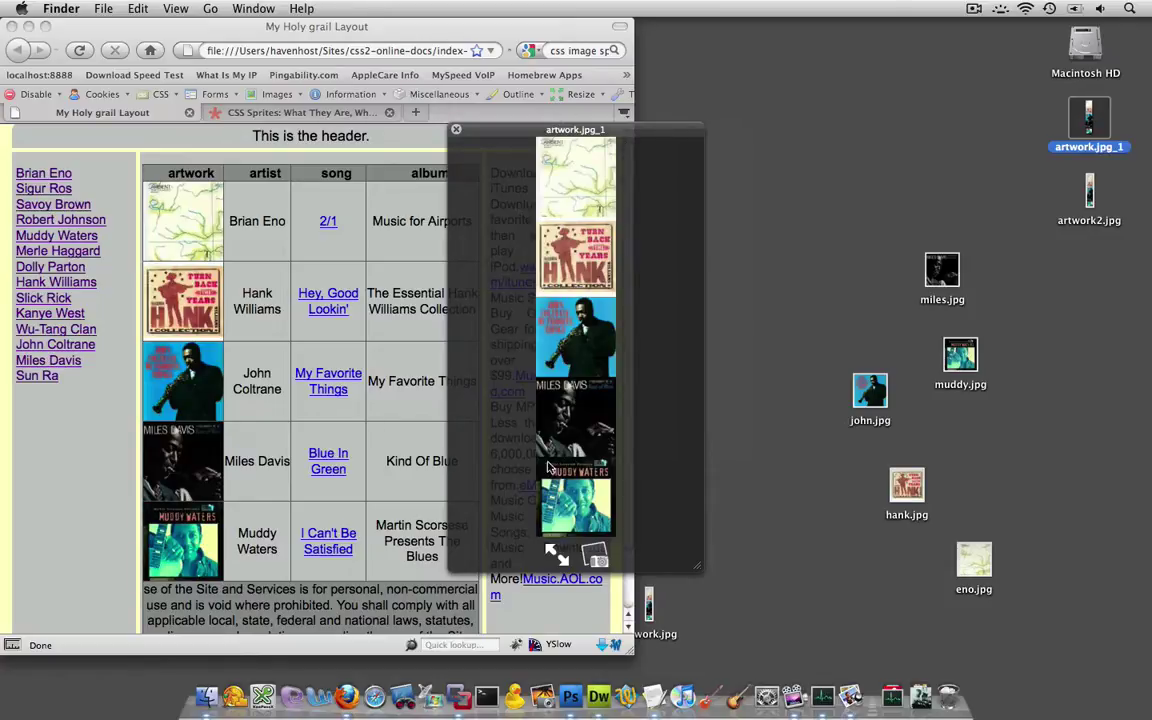
key("space")
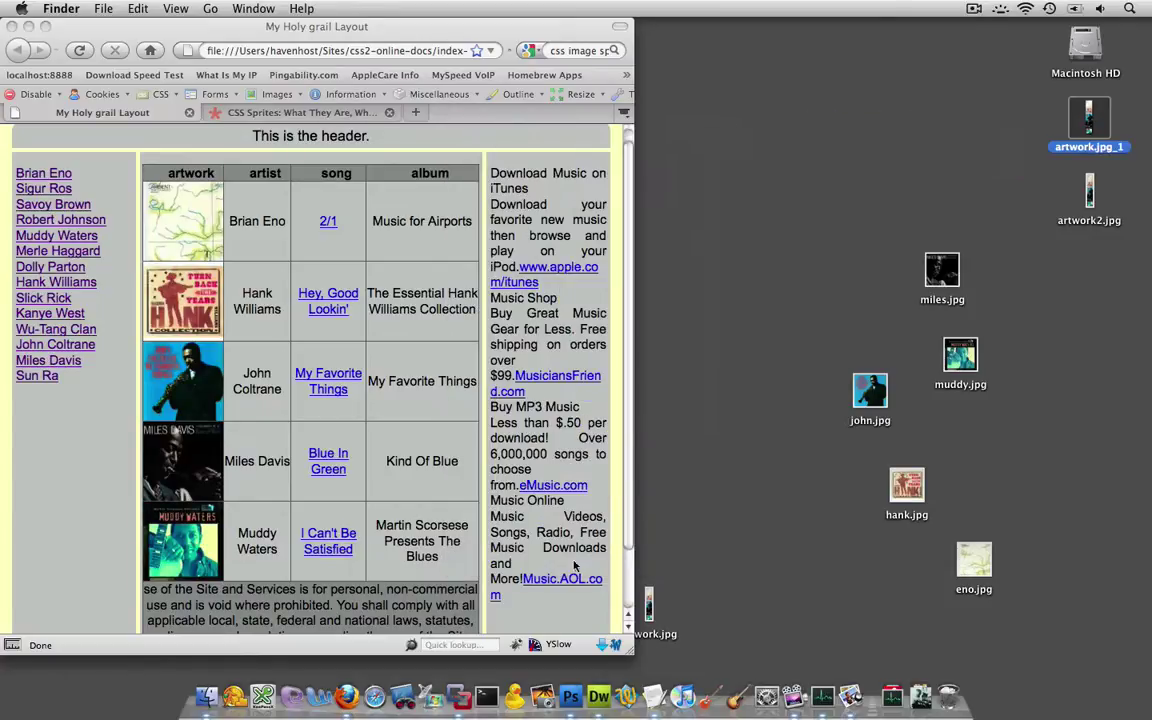
Step: Switch to Photoshop, create a 100 × 500 pixel RGB document at 300 pixels/inch with a white background, and enlarge its window
left_click(569, 697)
key("super+n")
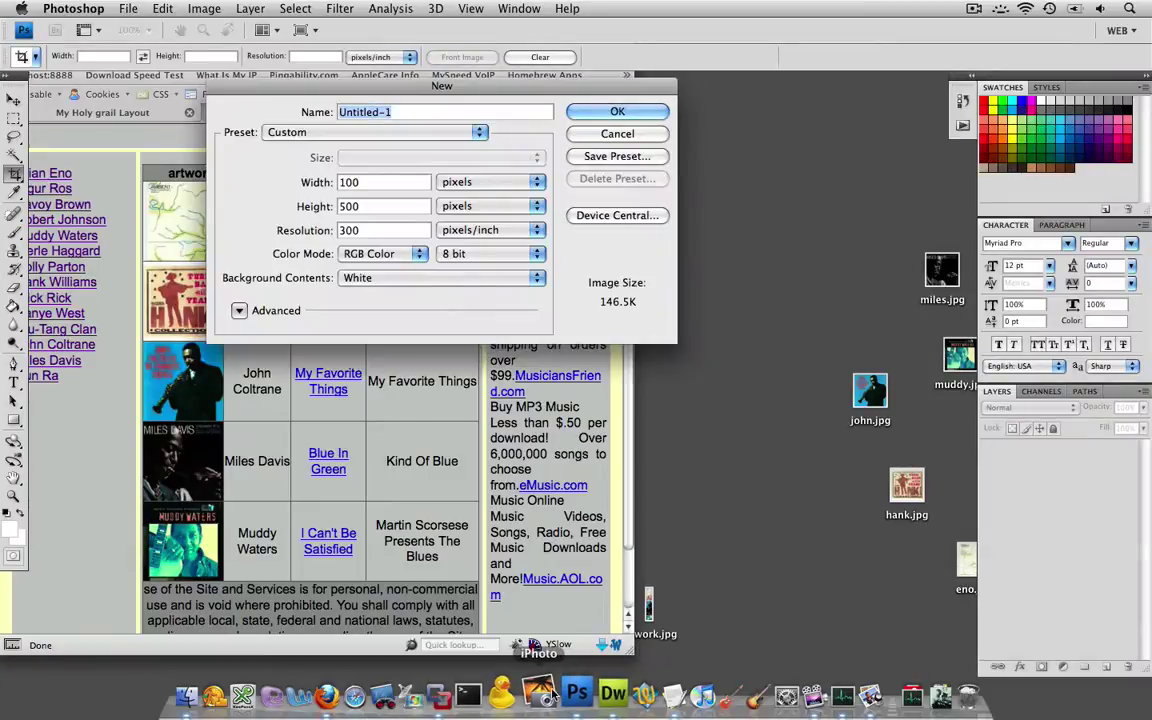
left_click(588, 116)
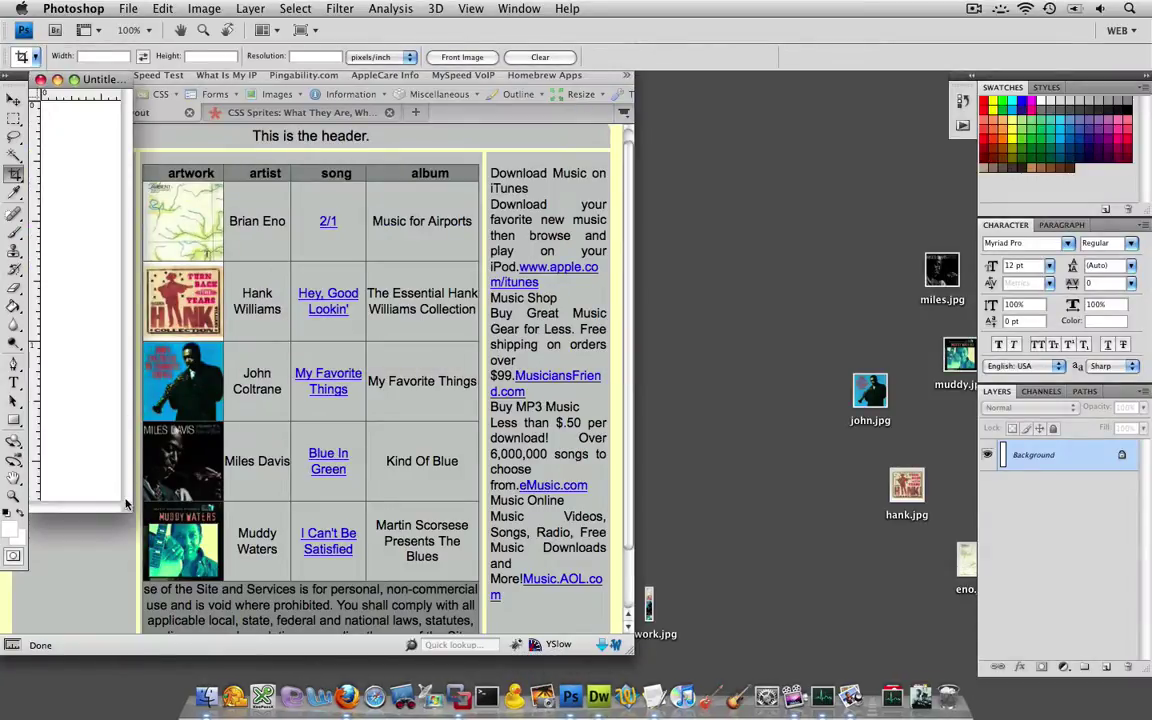
left_click_drag(121, 507, 968, 666)
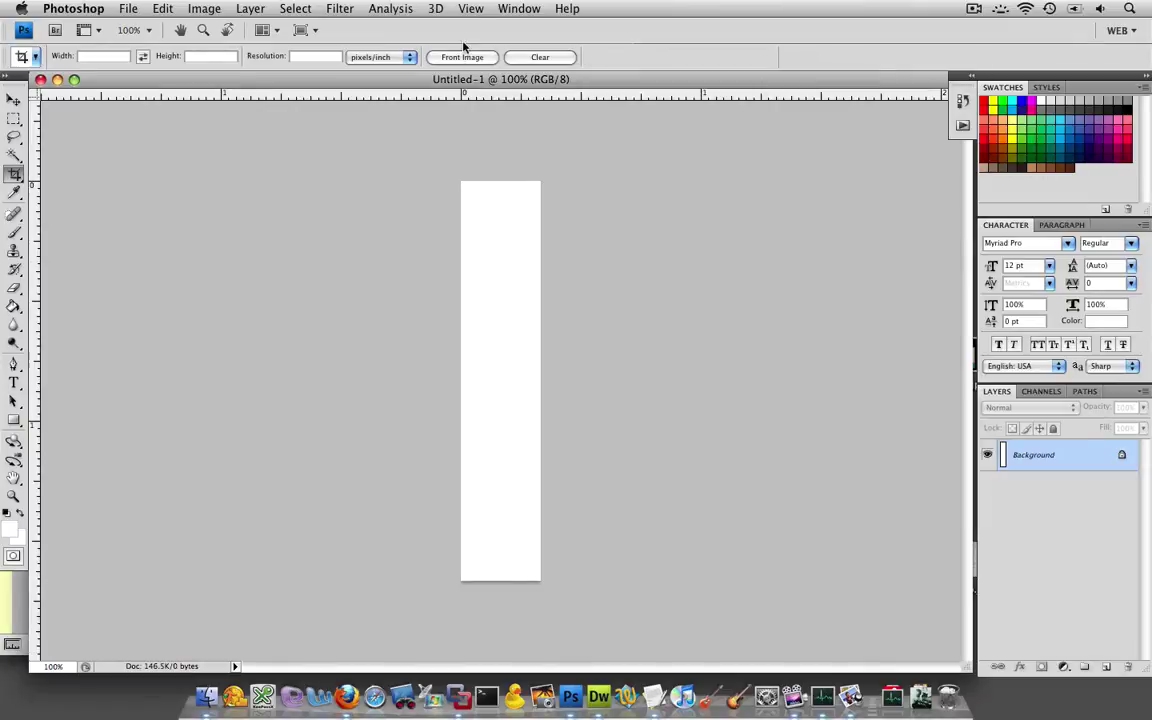
Step: Show the grid over the blank document
left_click(471, 9)
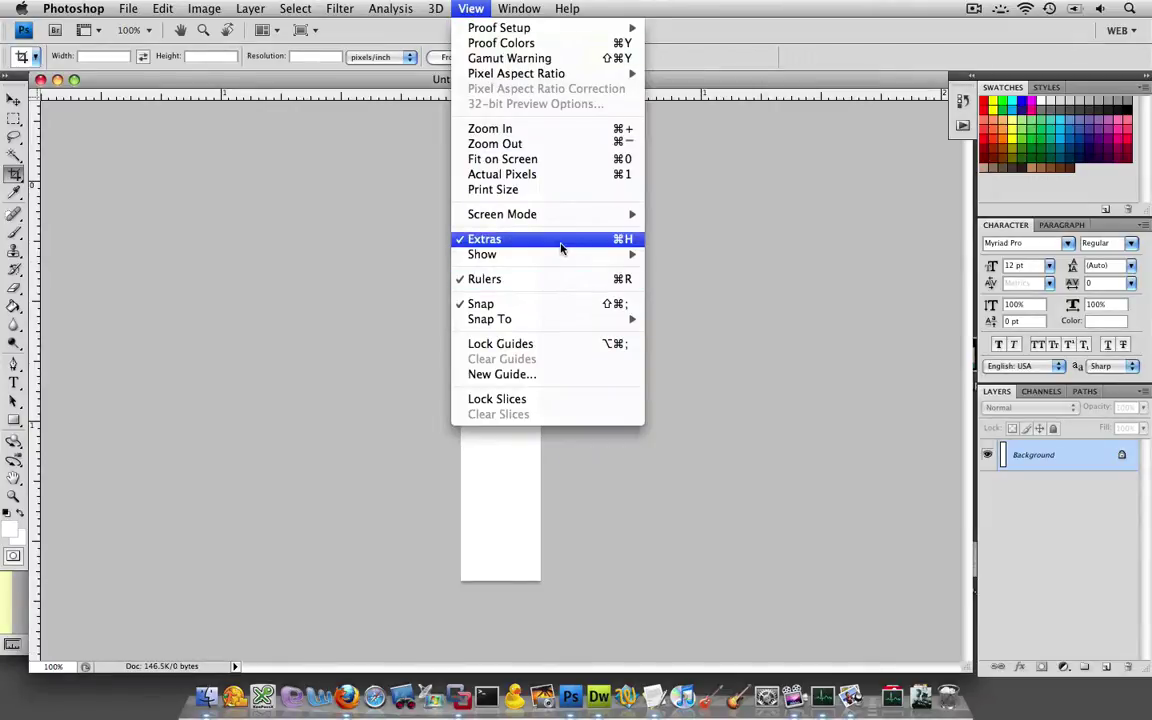
mouse_move(538, 255)
left_click(727, 300)
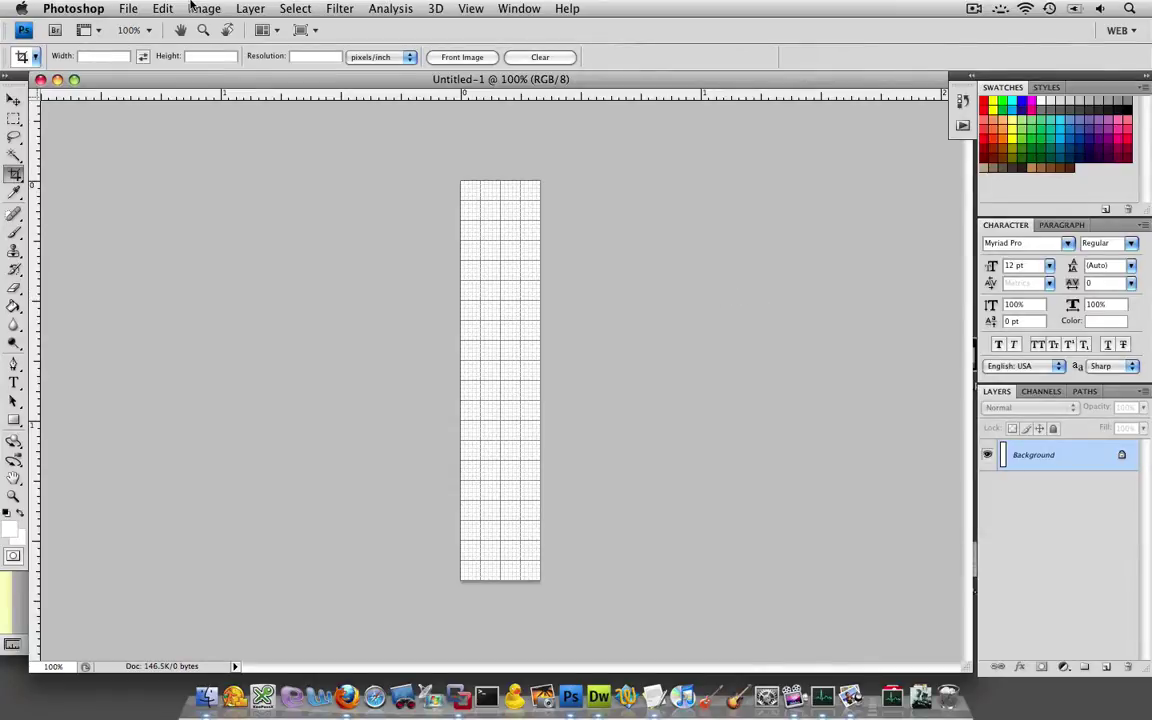
Step: Set the grid preferences to a gridline every 100 pixels with 1 subdivision
left_click(101, 8)
mouse_move(105, 58)
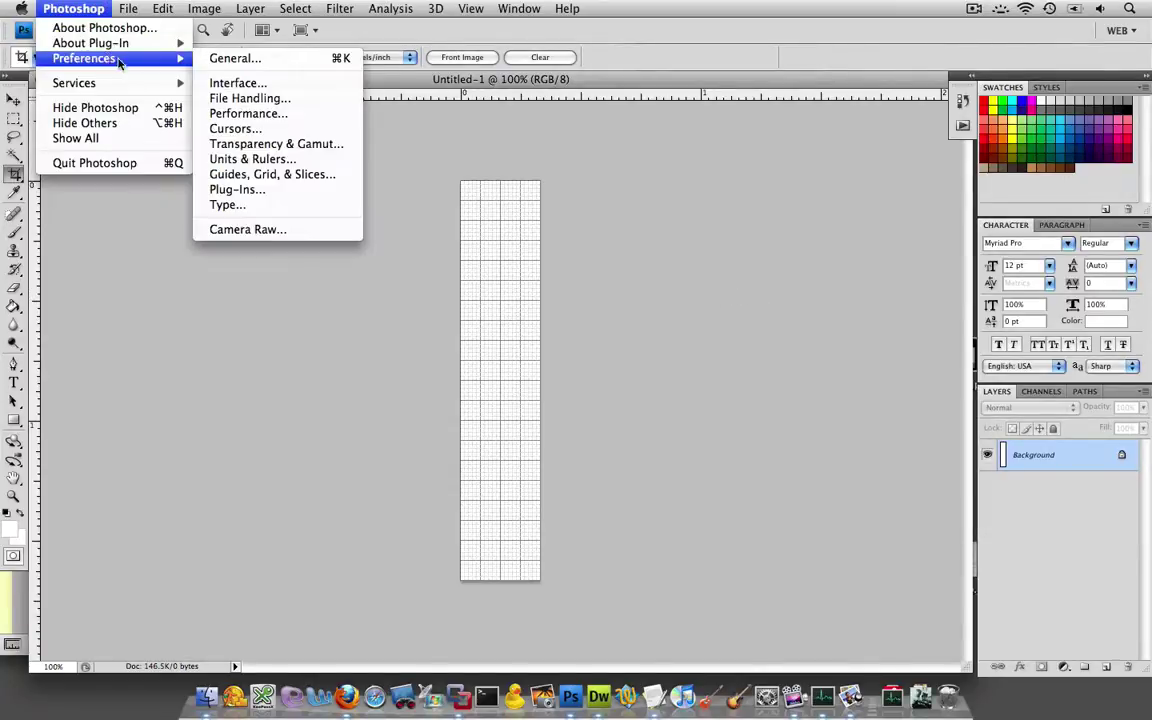
left_click(311, 174)
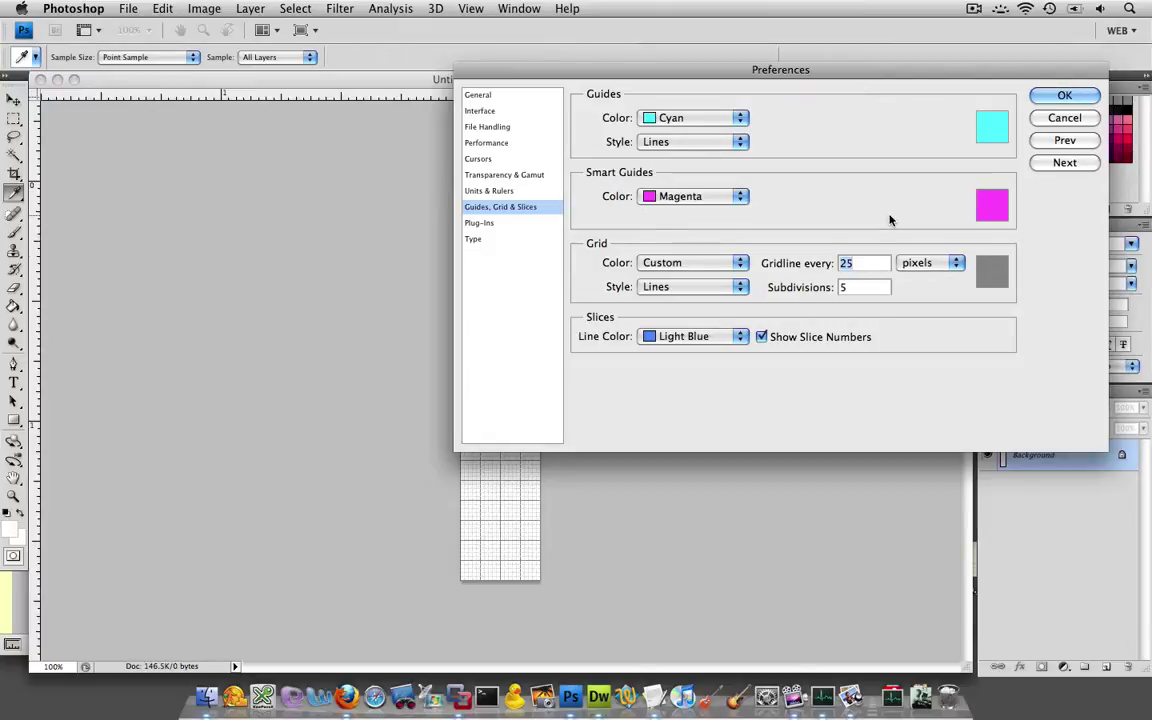
type("100")
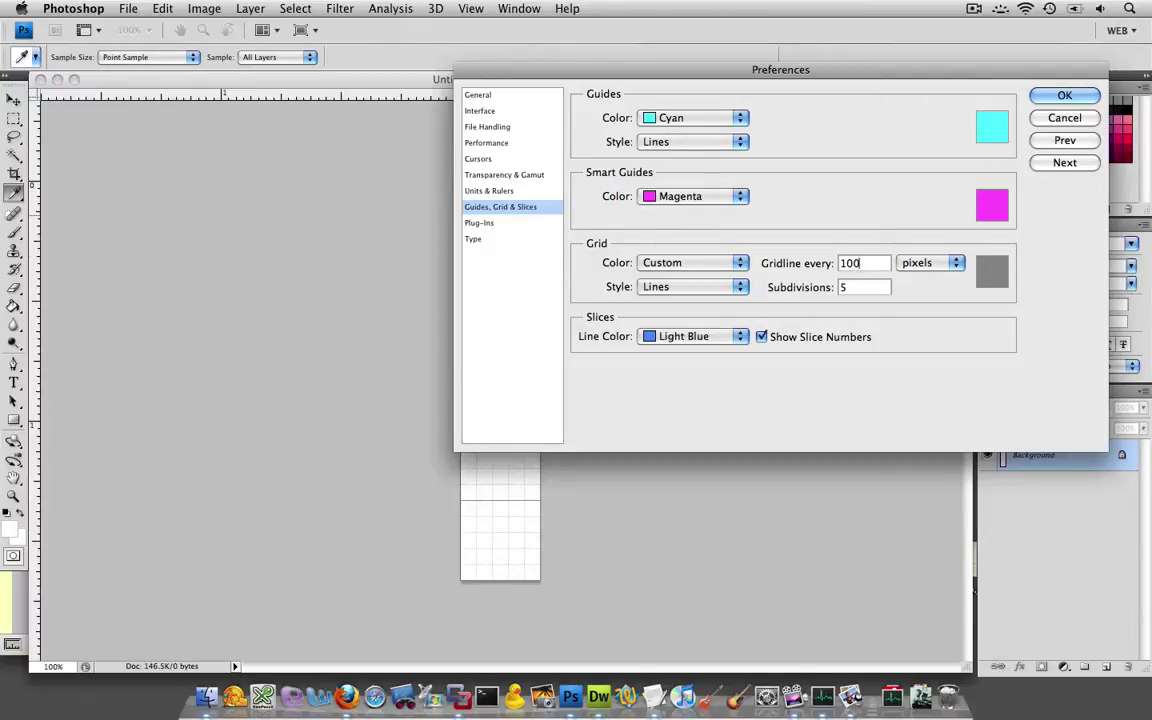
left_click(858, 293)
key("BackSpace")
type("1")
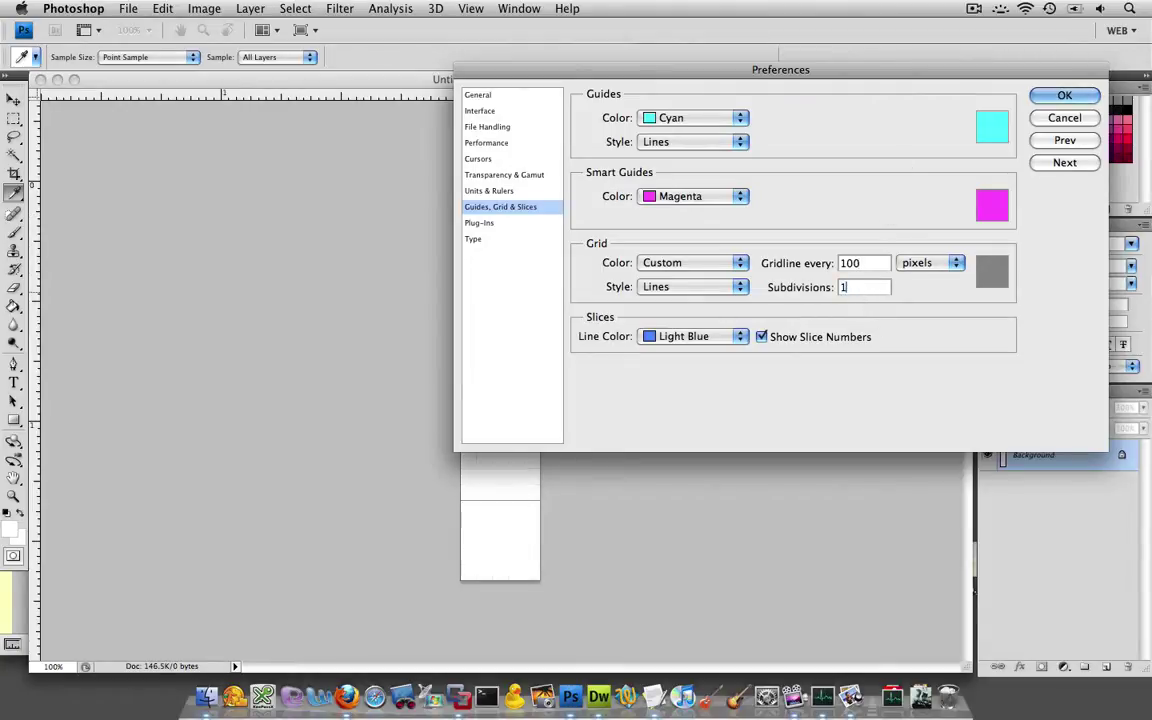
left_click(1063, 95)
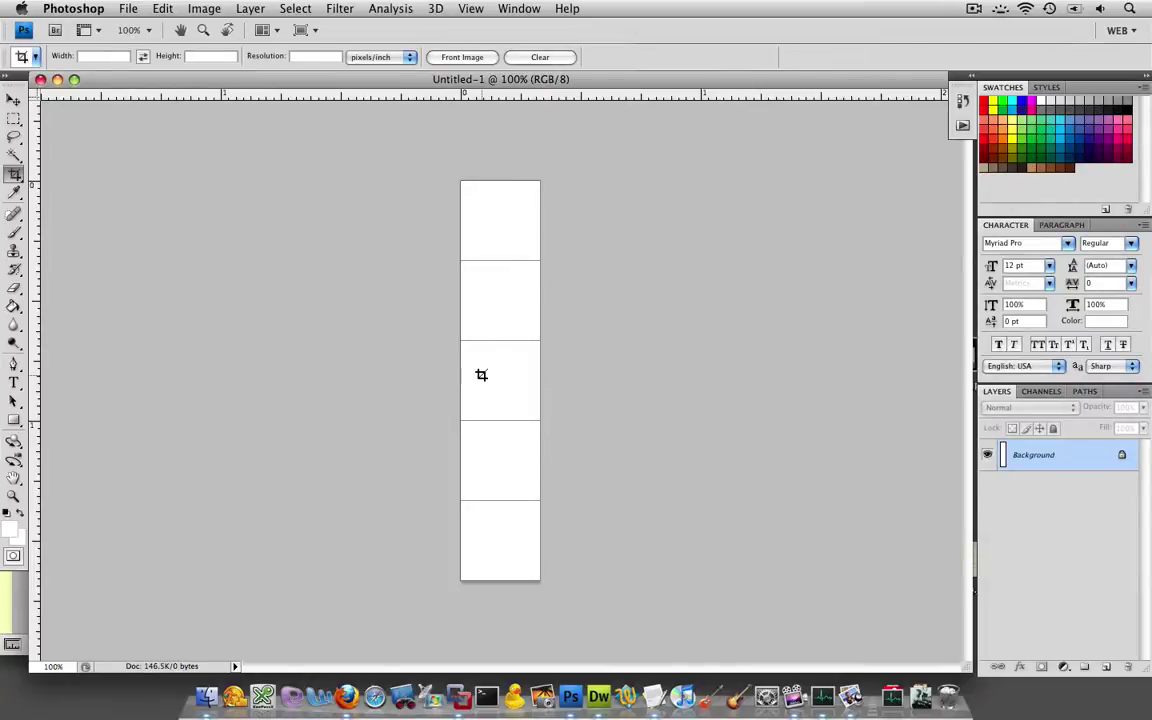
Step: Shrink the document window and move it aside so the artwork column of the web page can be seen next to it
left_click(128, 8)
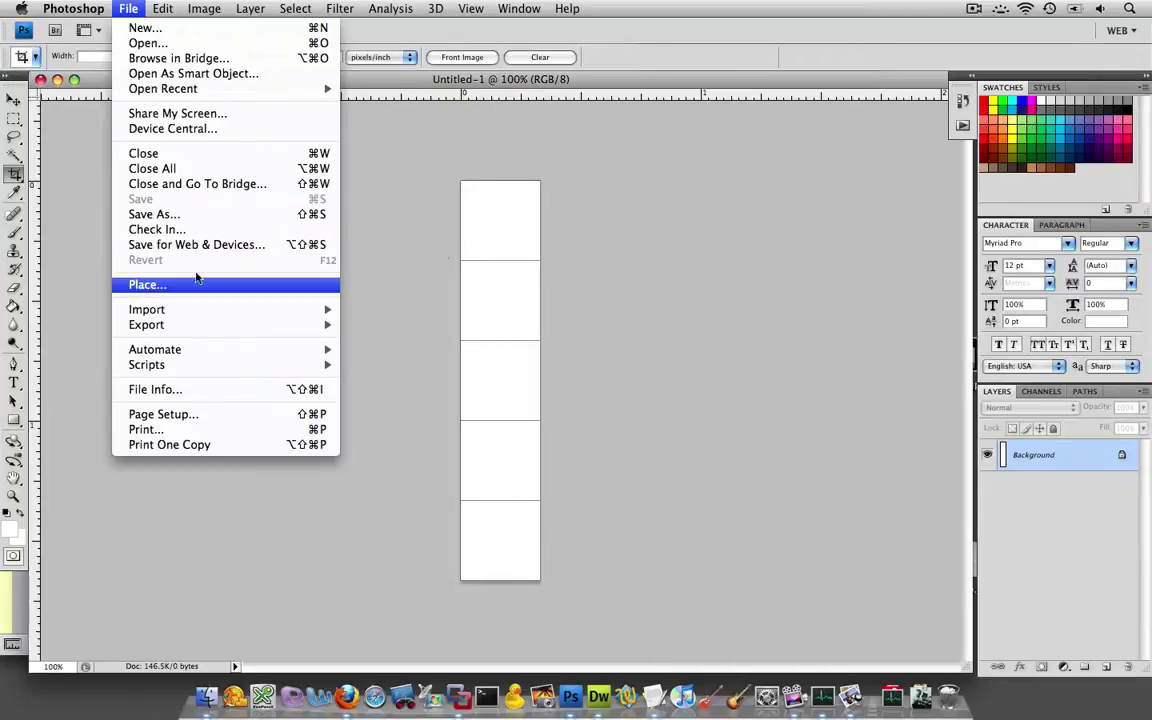
left_click(485, 236)
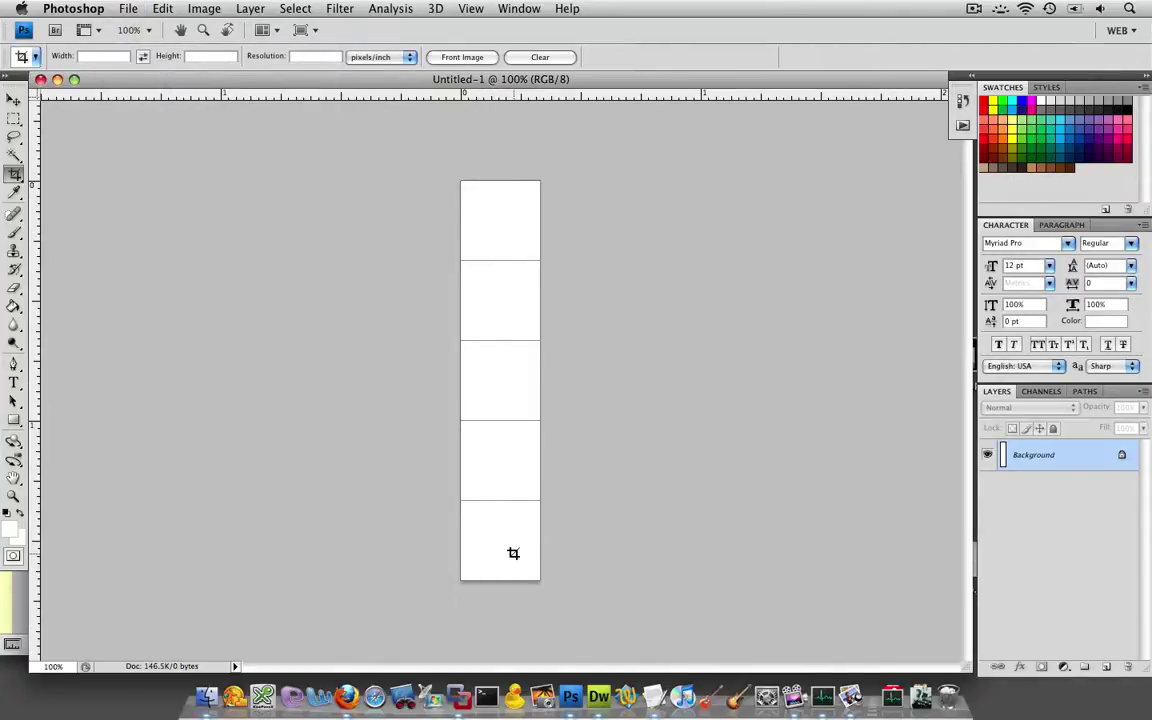
left_click_drag(968, 666, 585, 640)
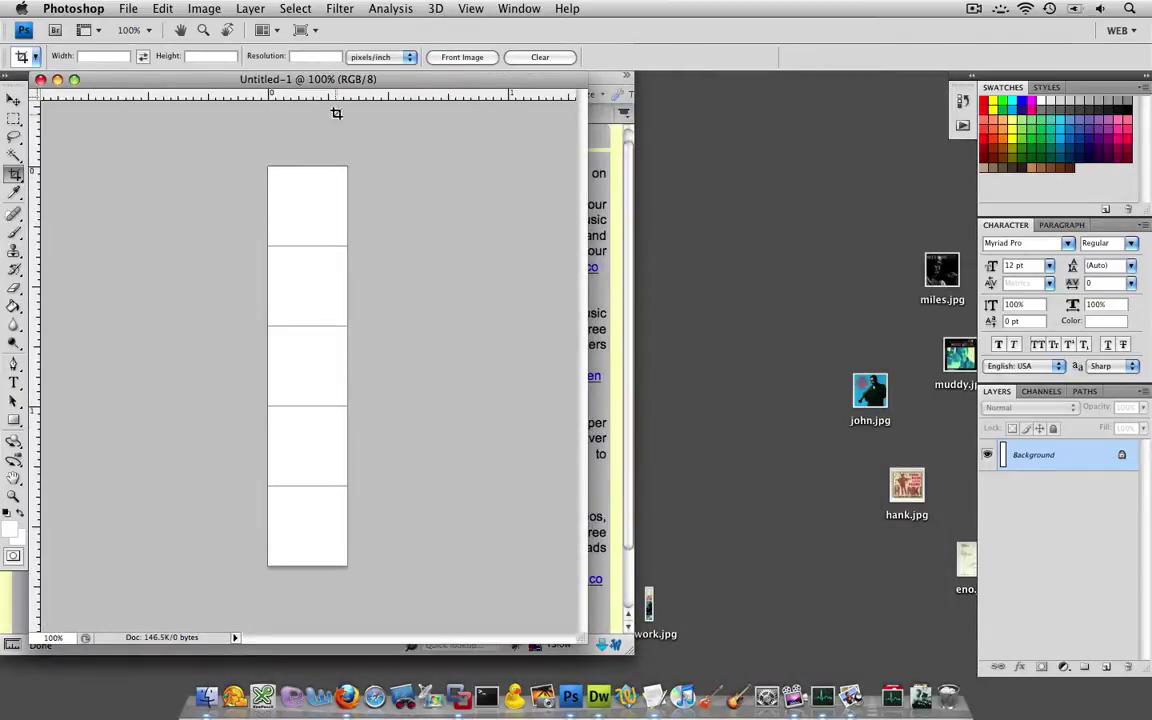
left_click_drag(381, 90, 769, 98)
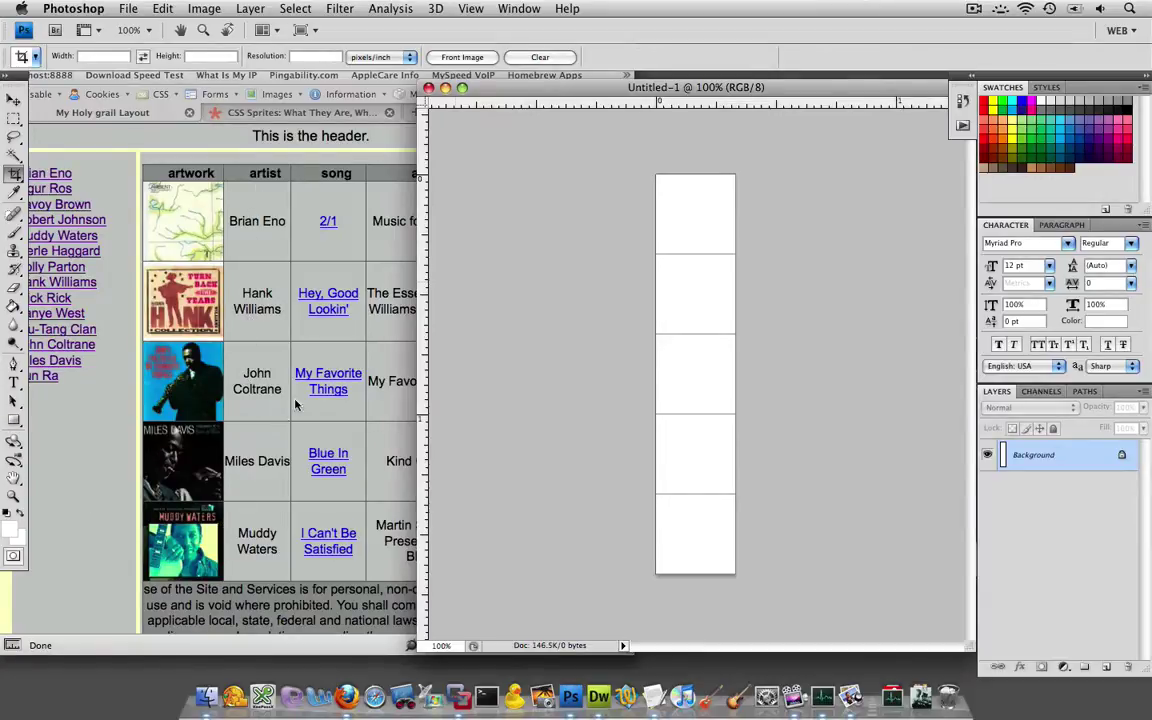
Step: Place eno.jpg from the Desktop into the document
left_click(132, 8)
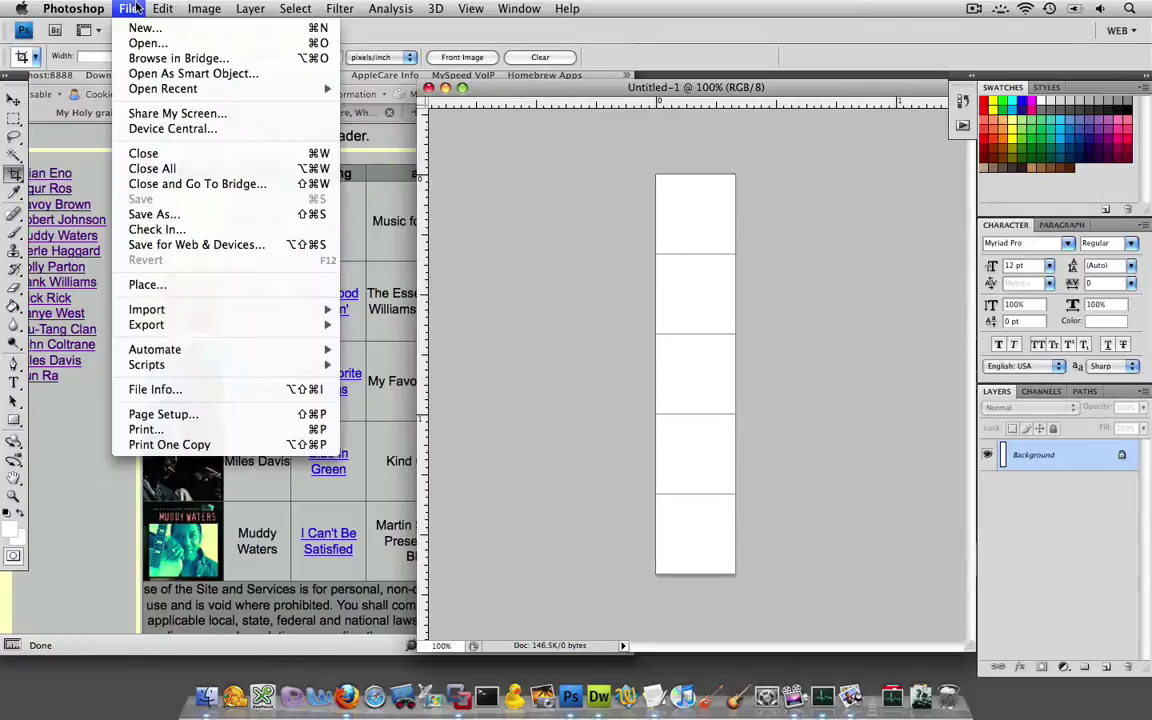
left_click(165, 284)
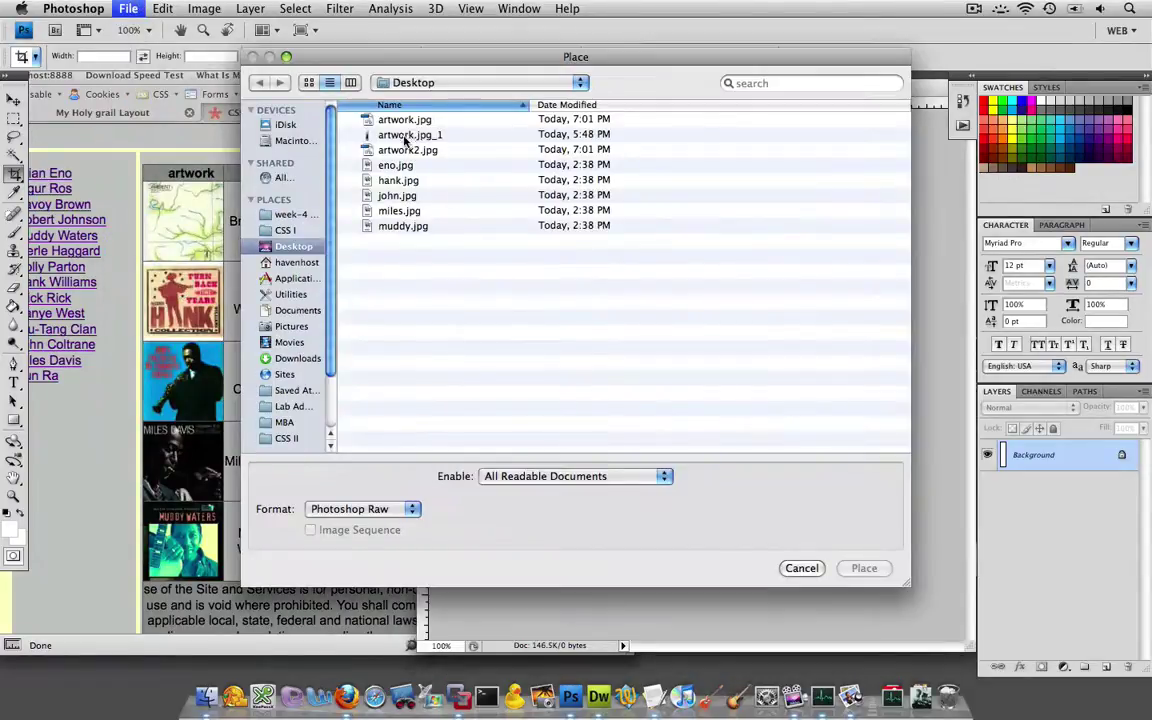
left_click(395, 165)
left_click(863, 568)
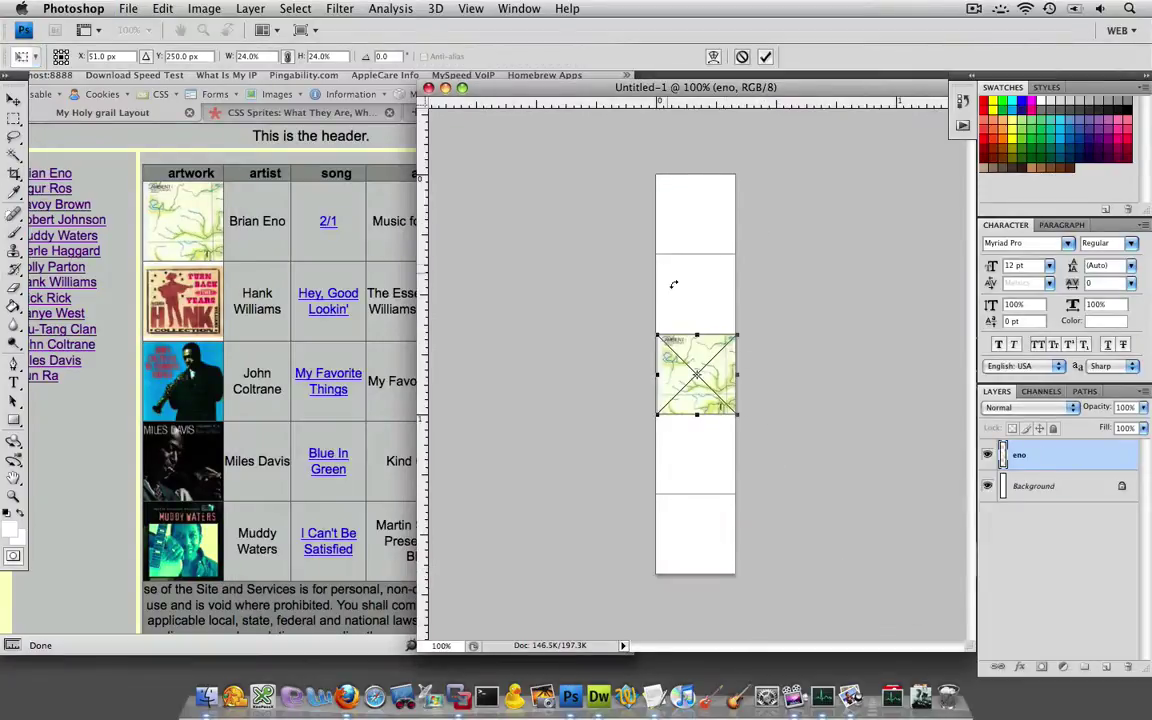
Step: Check that the grid is shown and snapping to it is enabled, and move the eno image into the topmost grid square, committing the placement
left_click(474, 9)
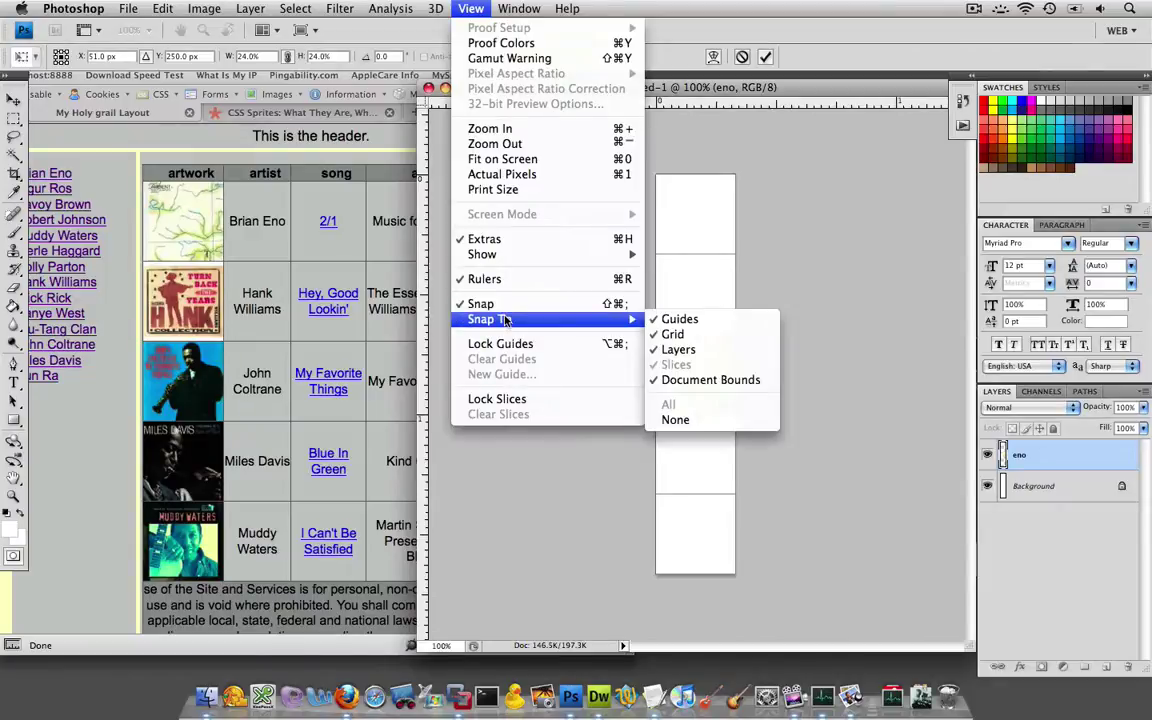
left_click(785, 303)
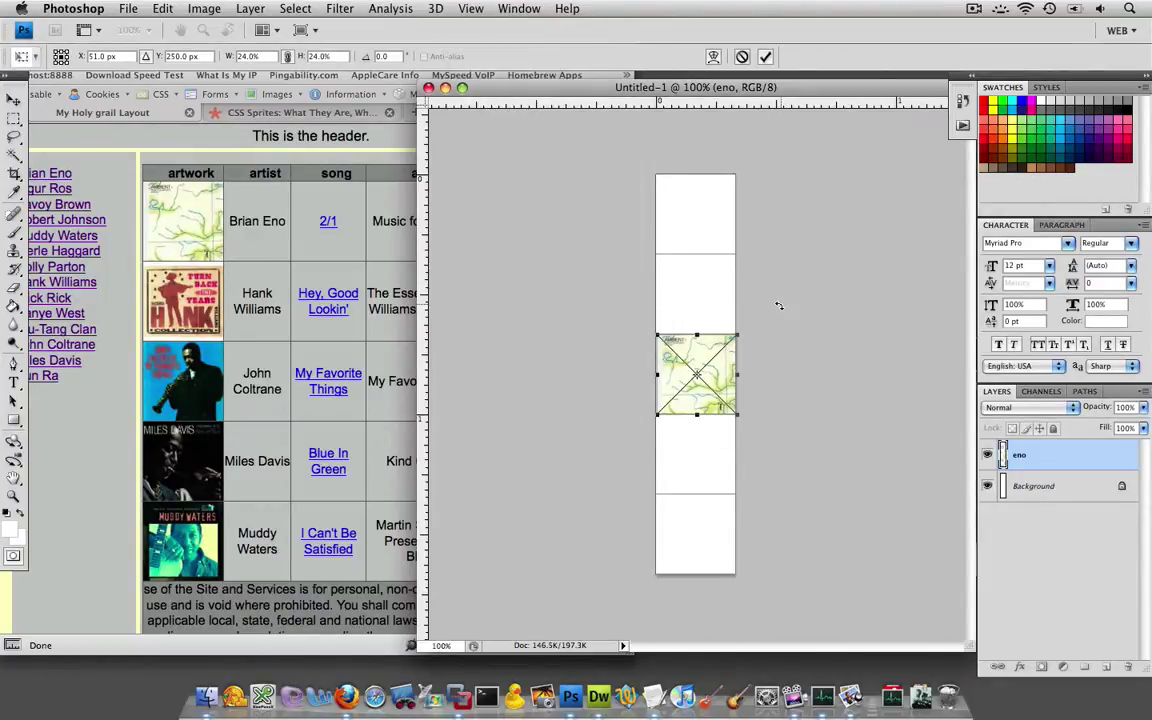
left_click(470, 9)
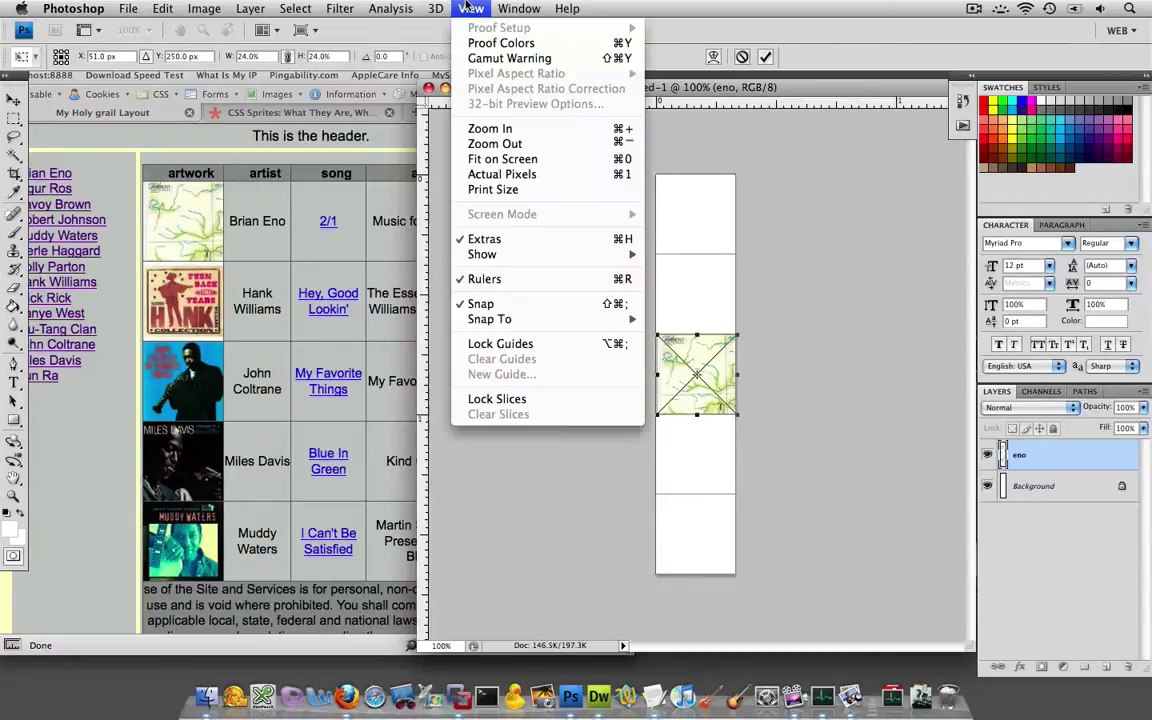
mouse_move(493, 257)
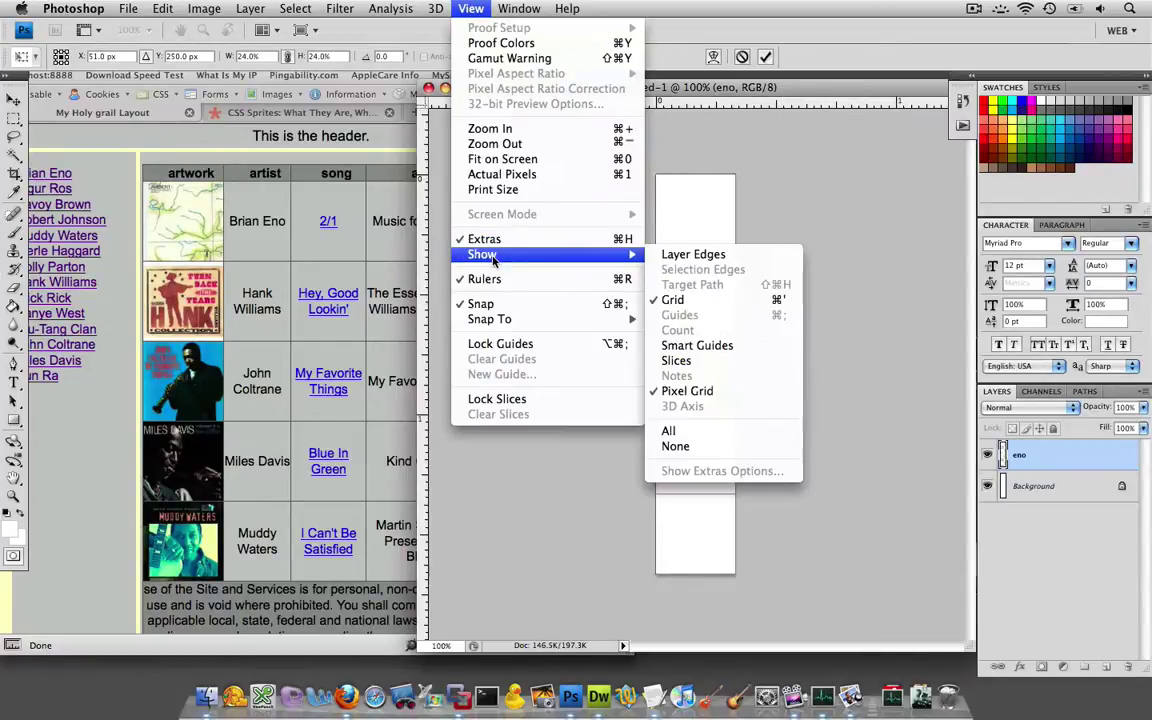
left_click(729, 141)
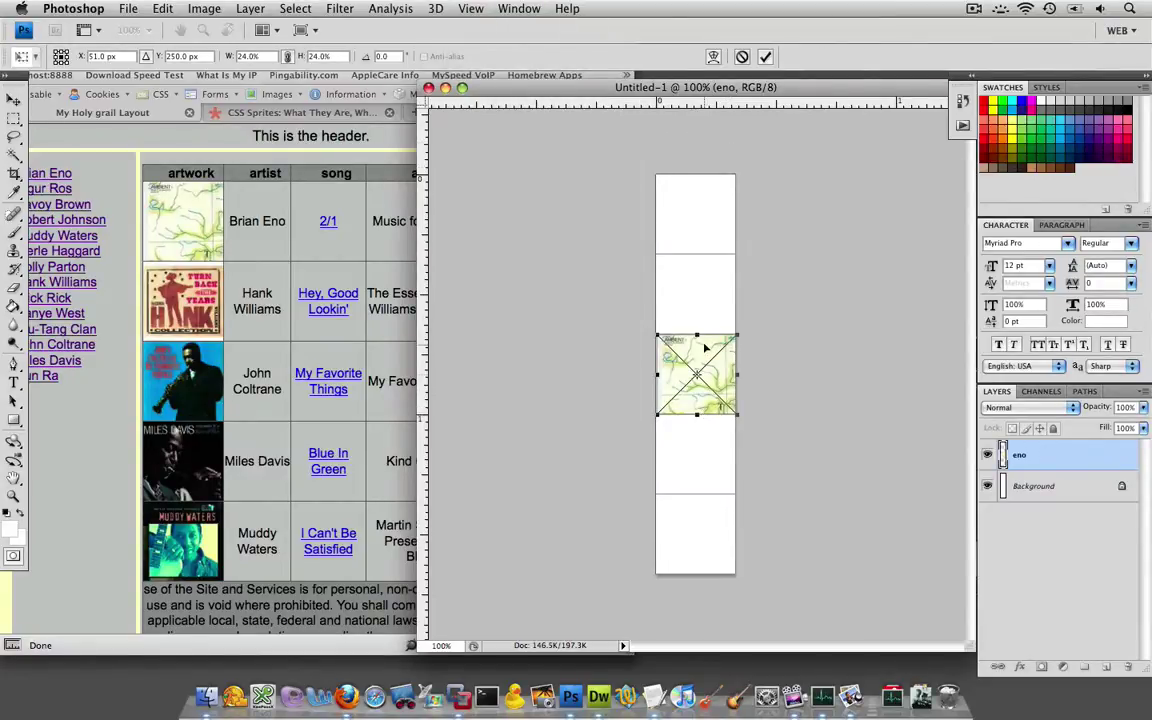
left_click_drag(703, 351, 702, 193)
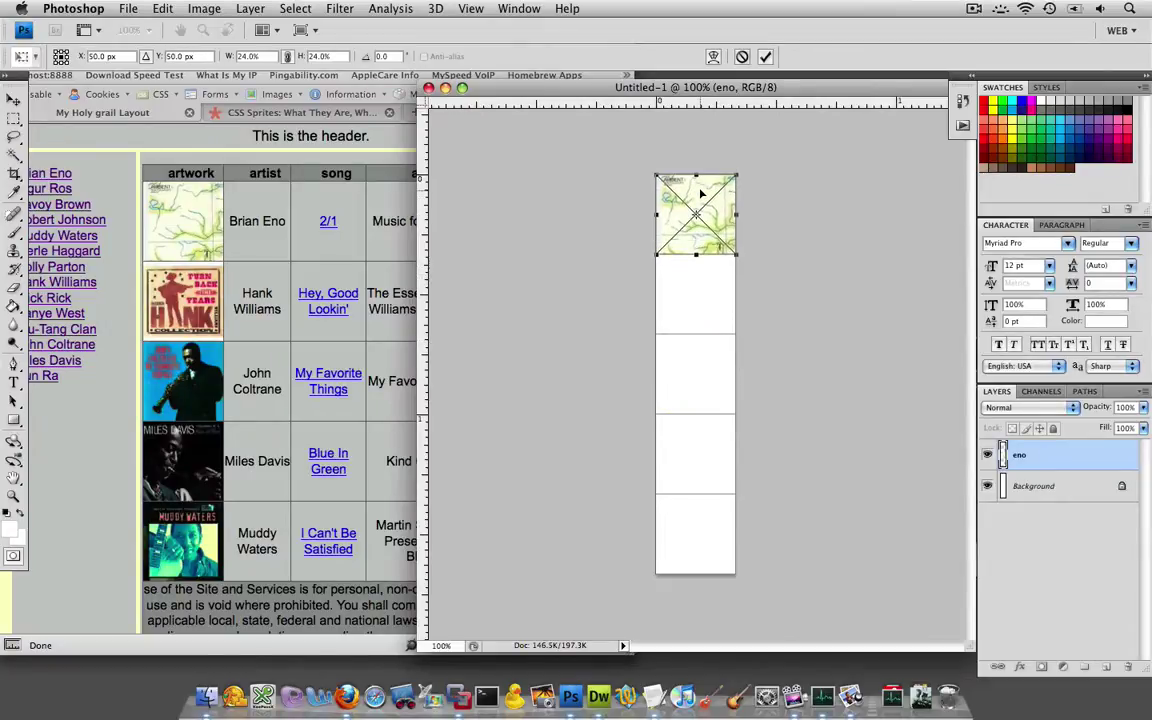
key("Return")
key("c")
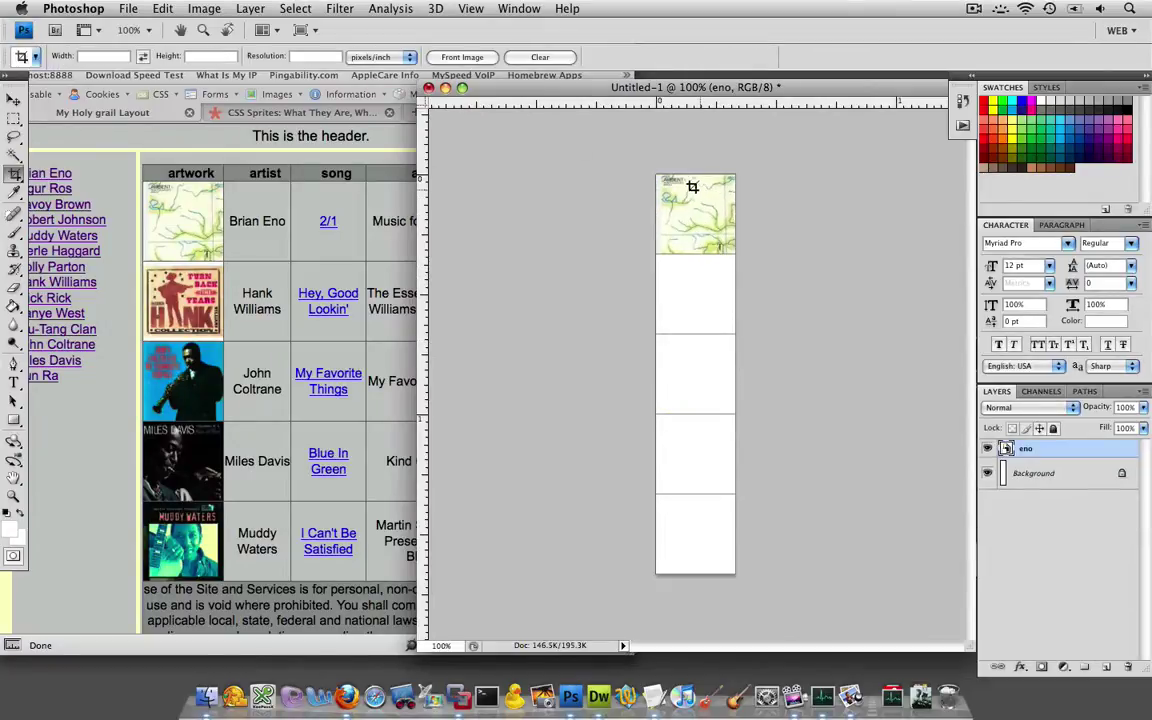
Step: Place hank.jpg from the Desktop into the document and commit it in the second grid square, directly below the eno image
left_click(129, 8)
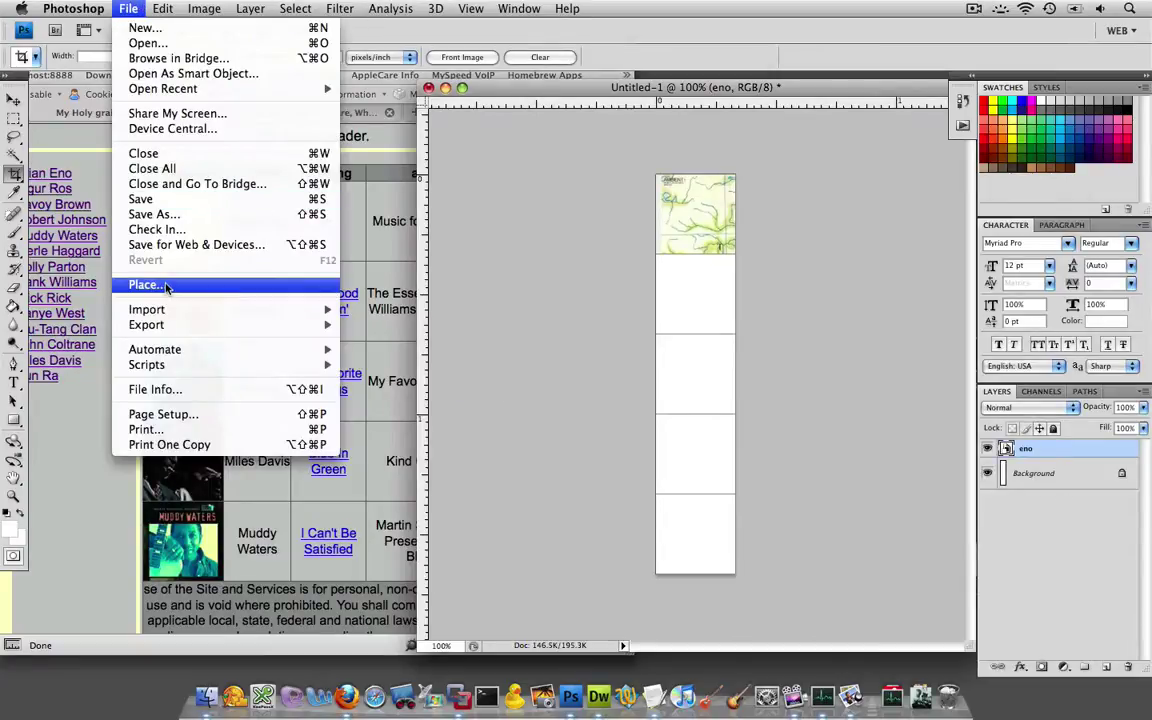
left_click(150, 284)
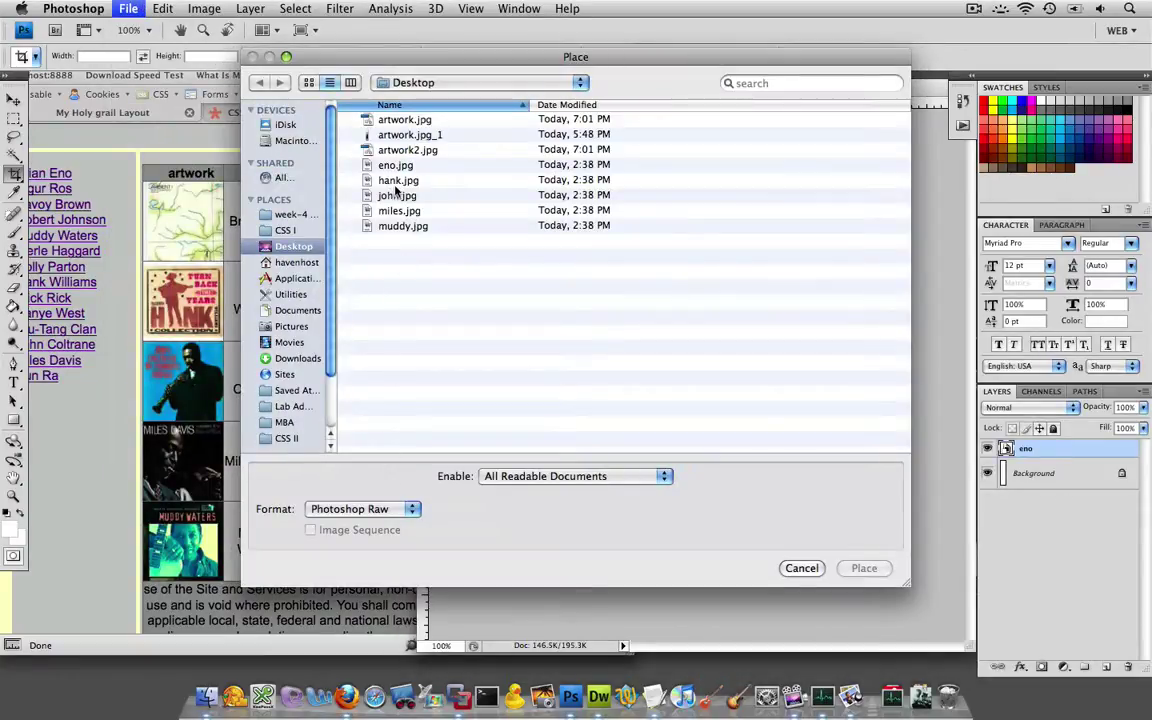
left_click(396, 180)
left_click(860, 567)
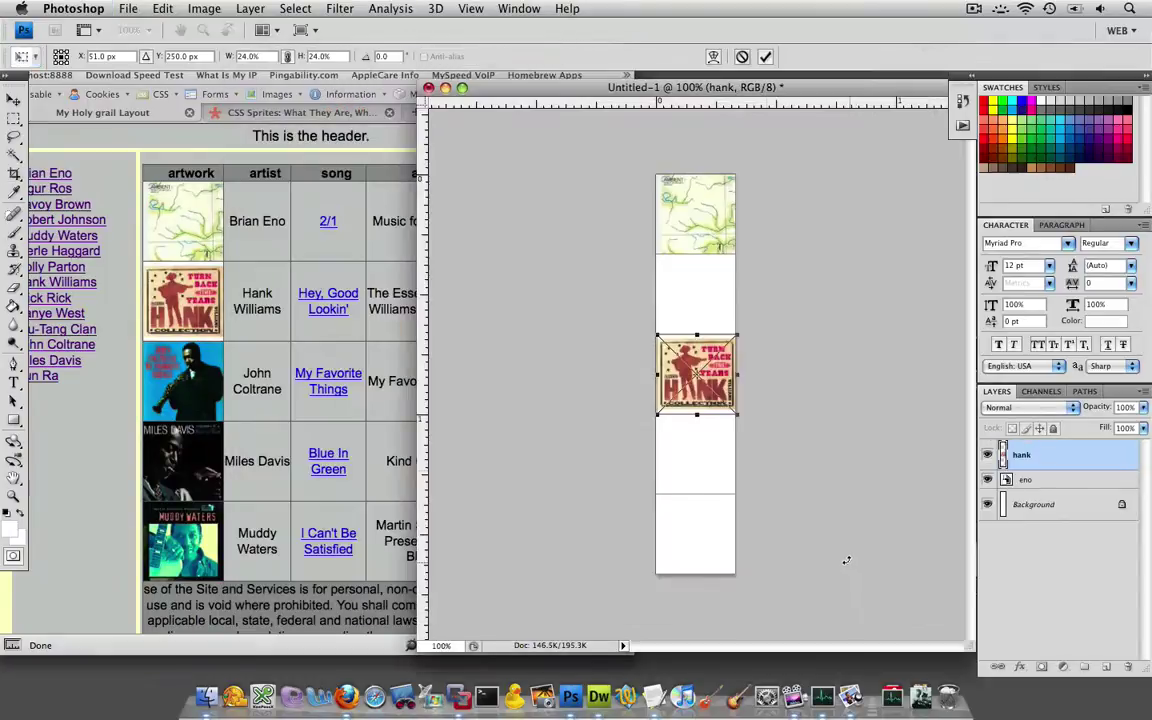
left_click_drag(716, 372, 716, 298)
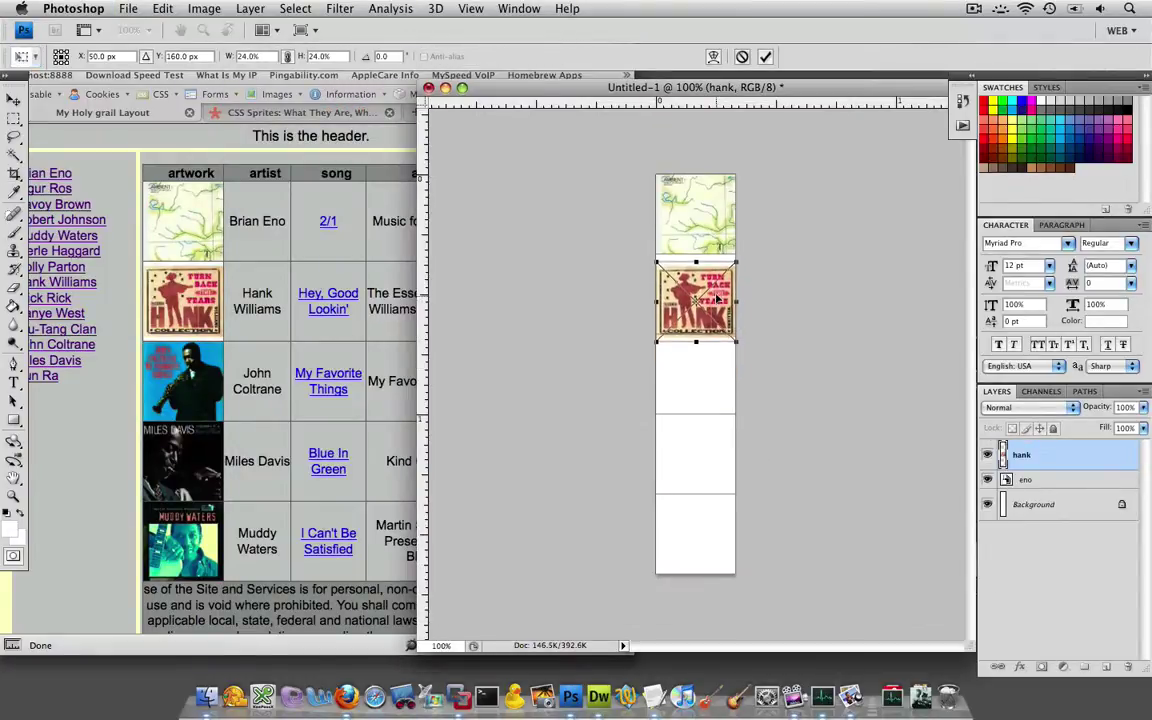
key("Return")
key("c")
Step: Place john.jpg from the Desktop and commit it in the third grid square, directly below the hank image
left_click(134, 8)
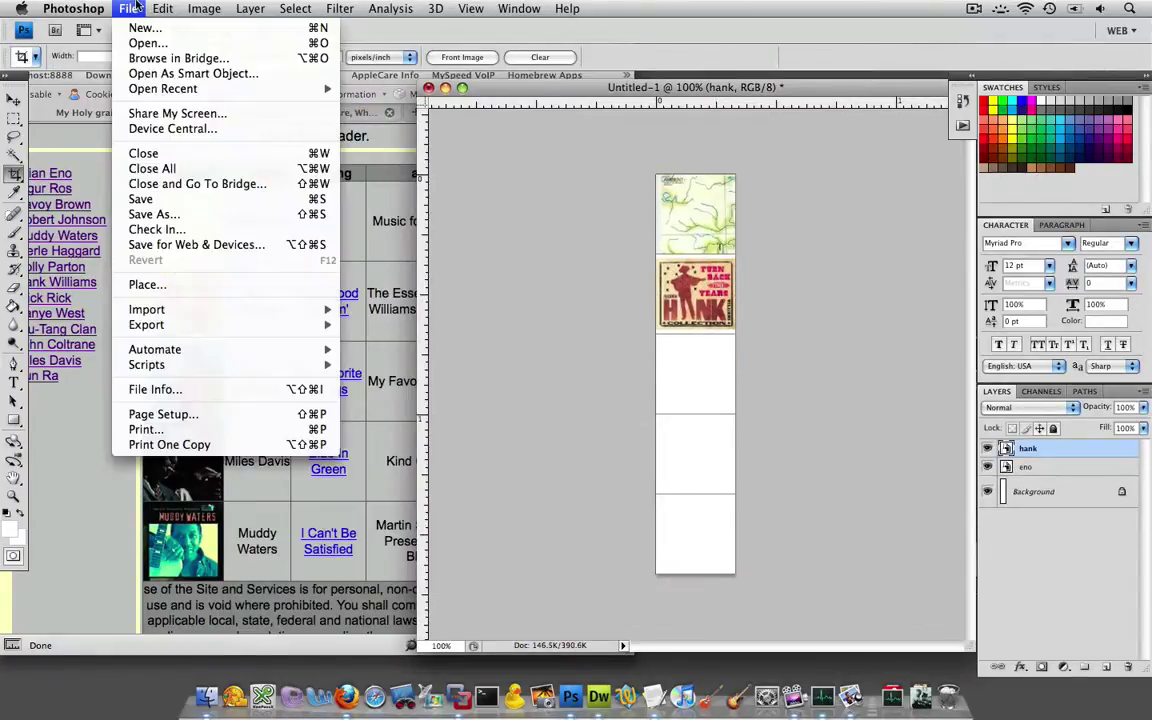
left_click(175, 284)
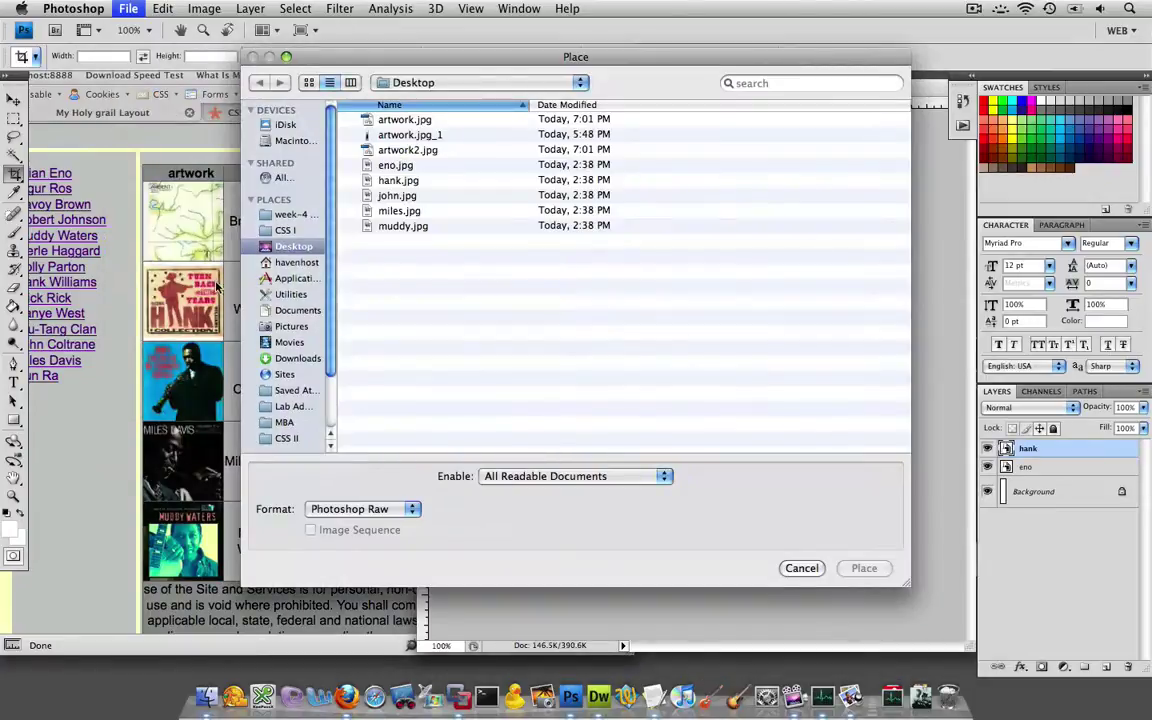
left_click(385, 196)
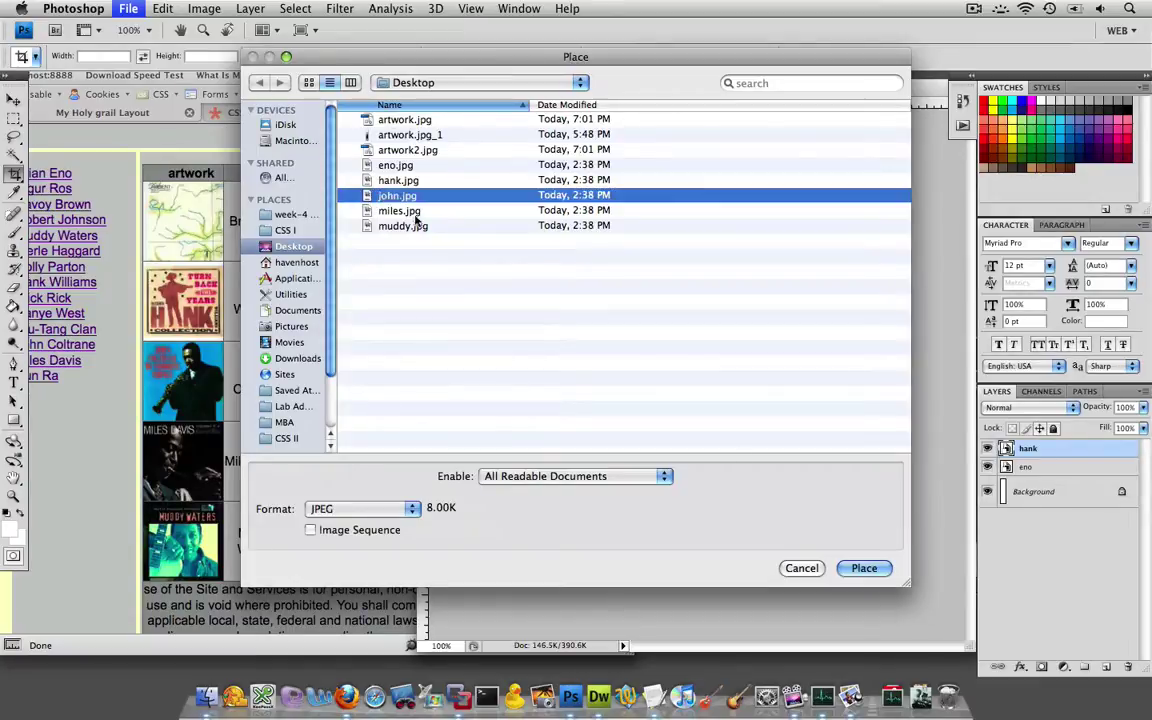
left_click(864, 568)
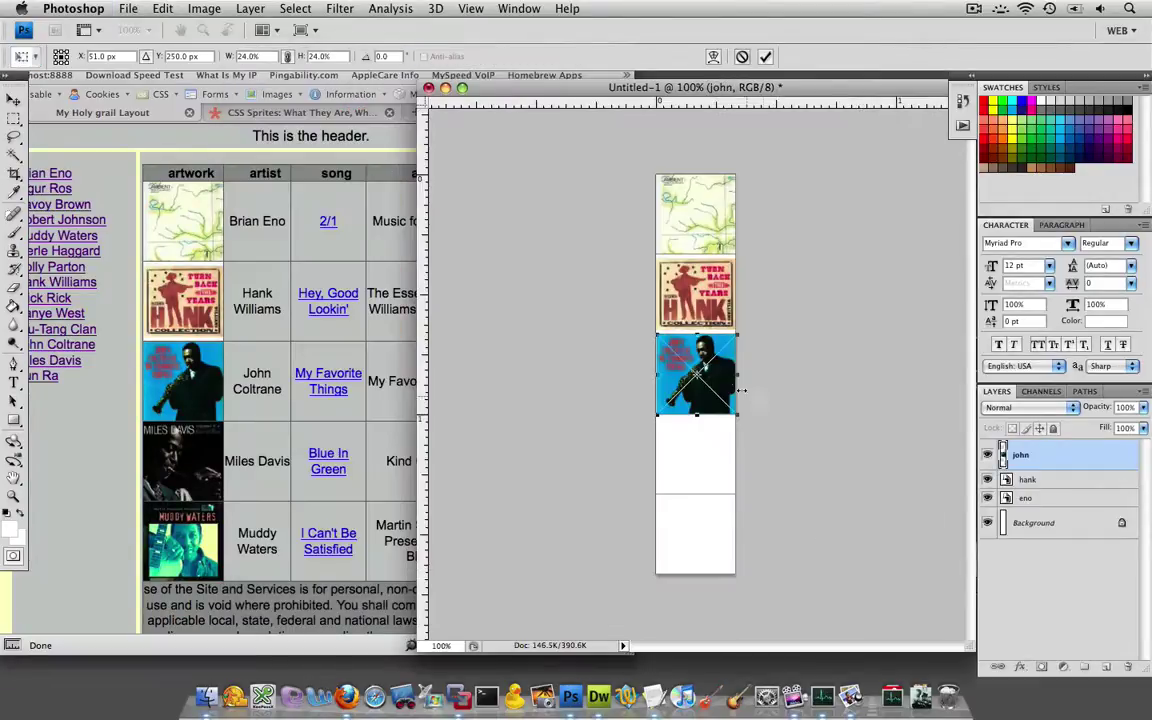
mouse_move(727, 382)
left_mouse_down()
mouse_move(727, 437)
mouse_move(727, 382)
left_mouse_up()
key("Return")
key("c")
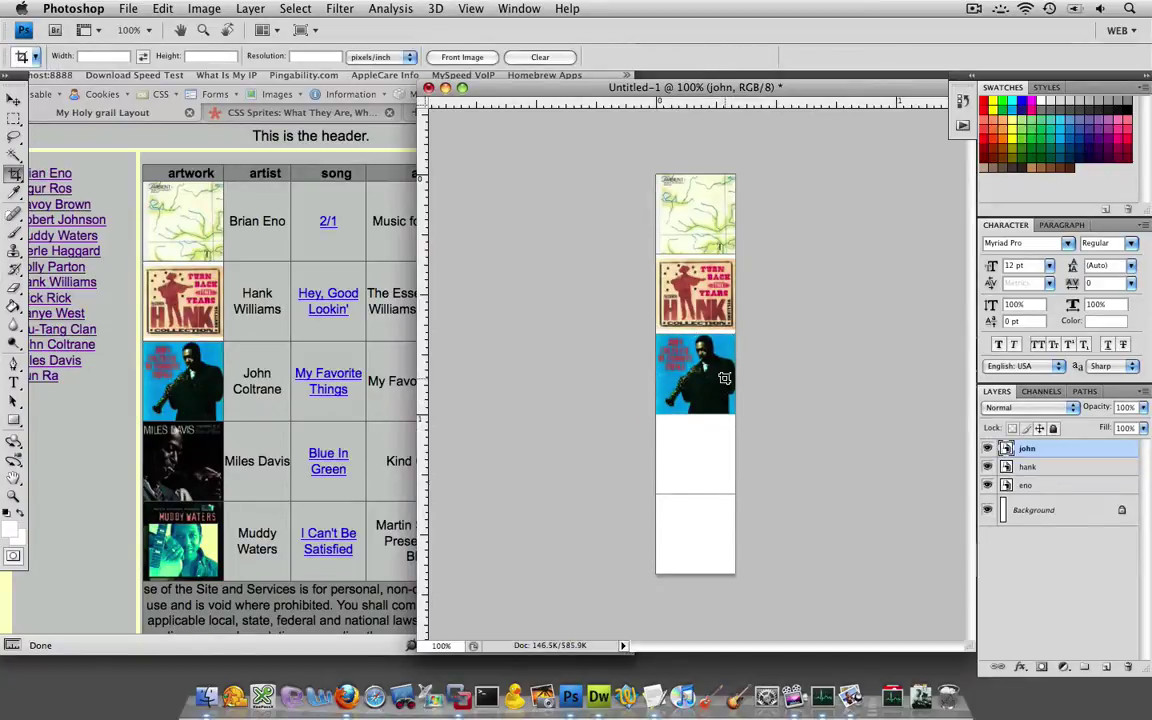
Step: Place miles.jpg from the Desktop, move it into the fourth grid square below the john image and commit the placement
left_click(129, 9)
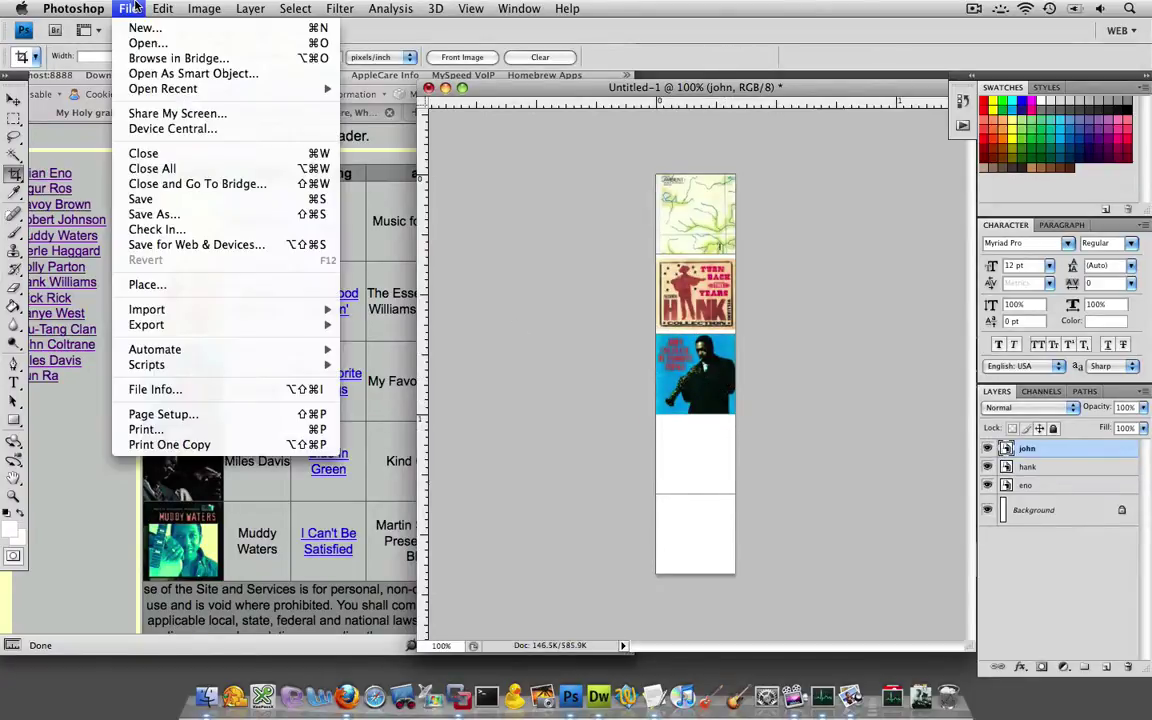
left_click(147, 284)
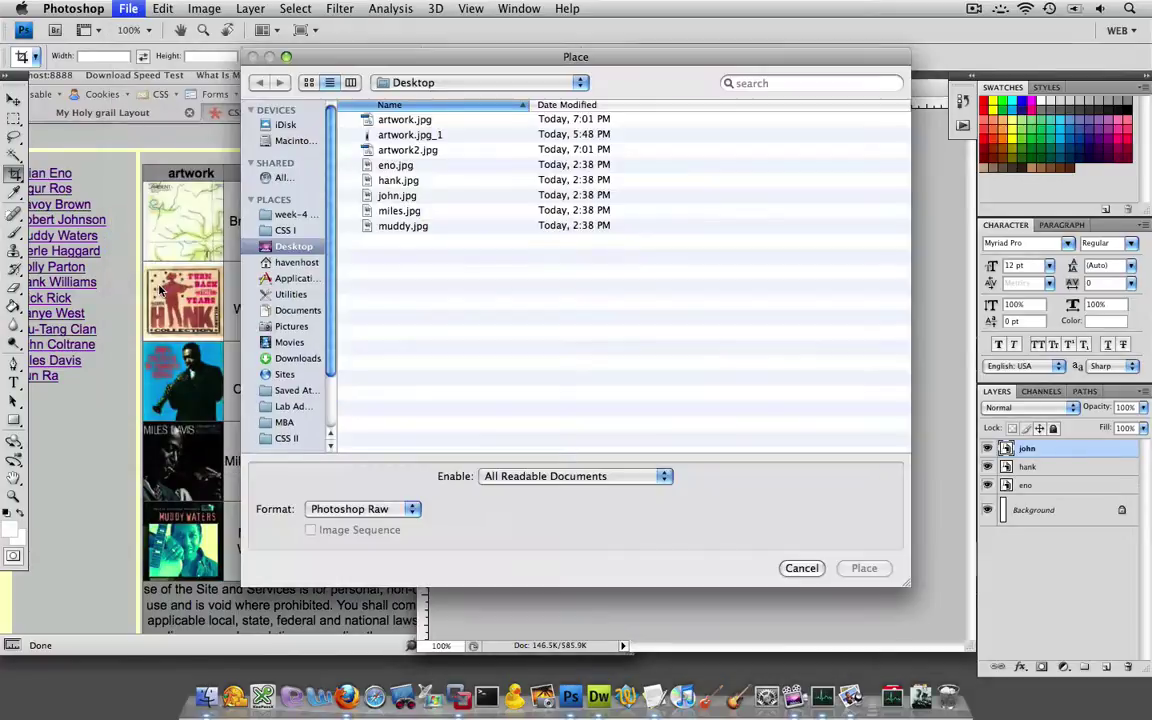
left_click(390, 210)
left_click(866, 568)
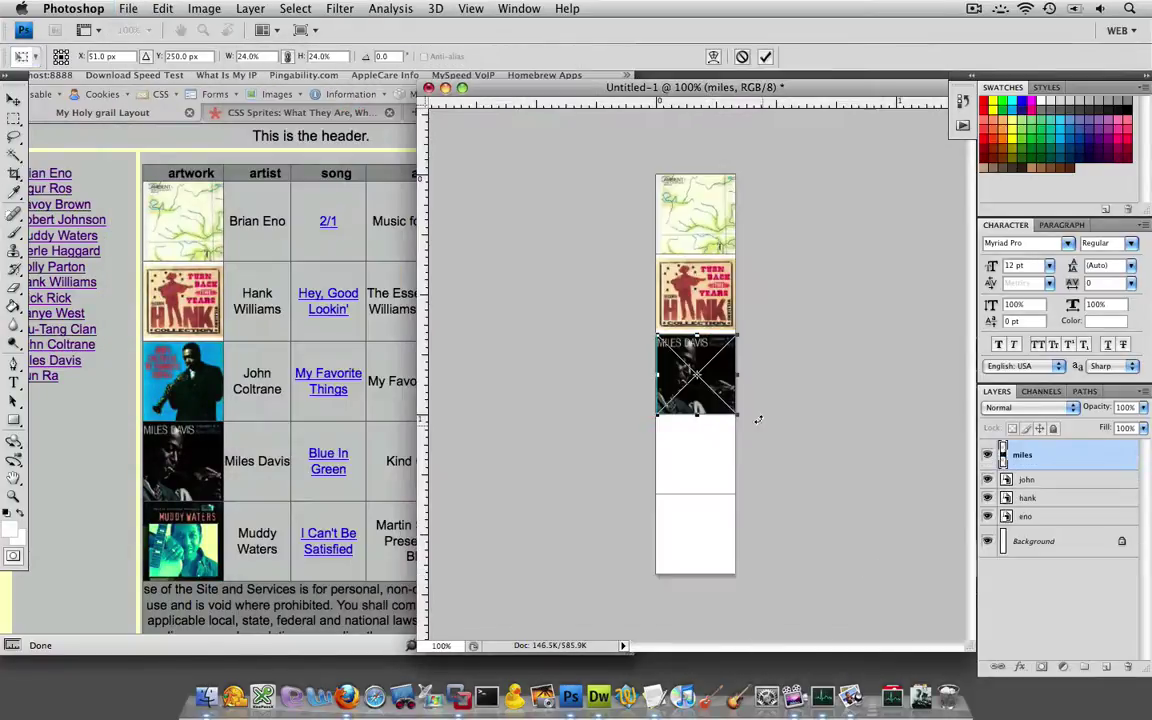
left_click_drag(707, 349, 707, 429)
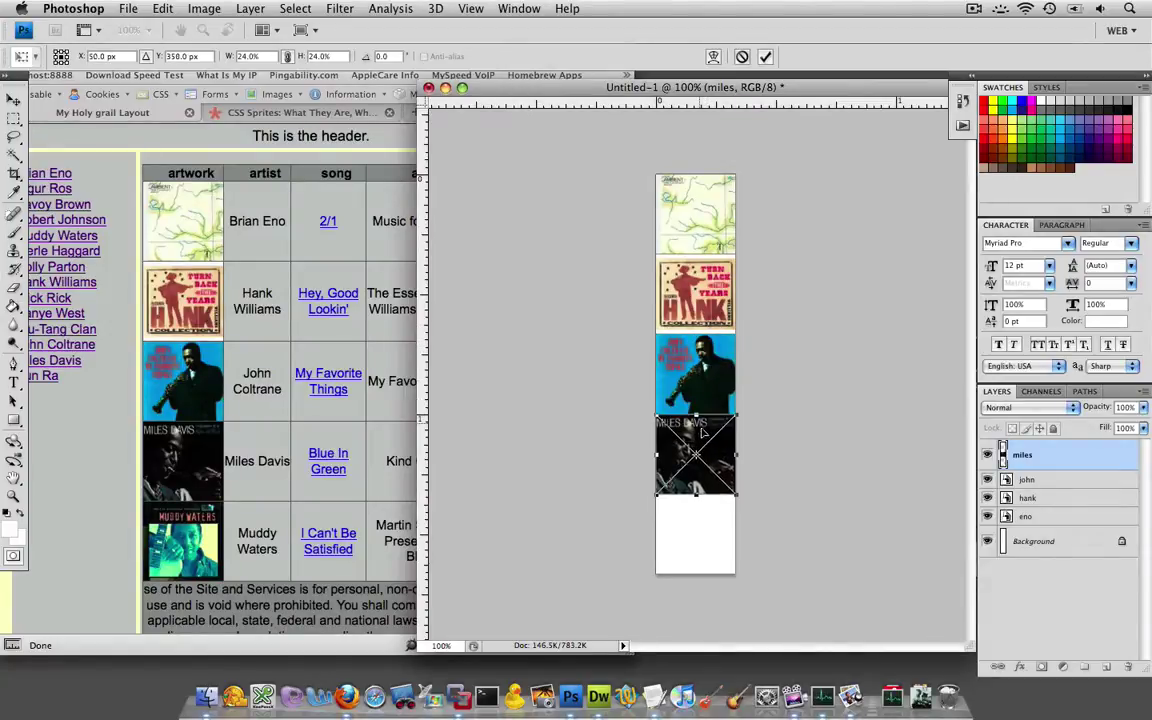
left_click(129, 8)
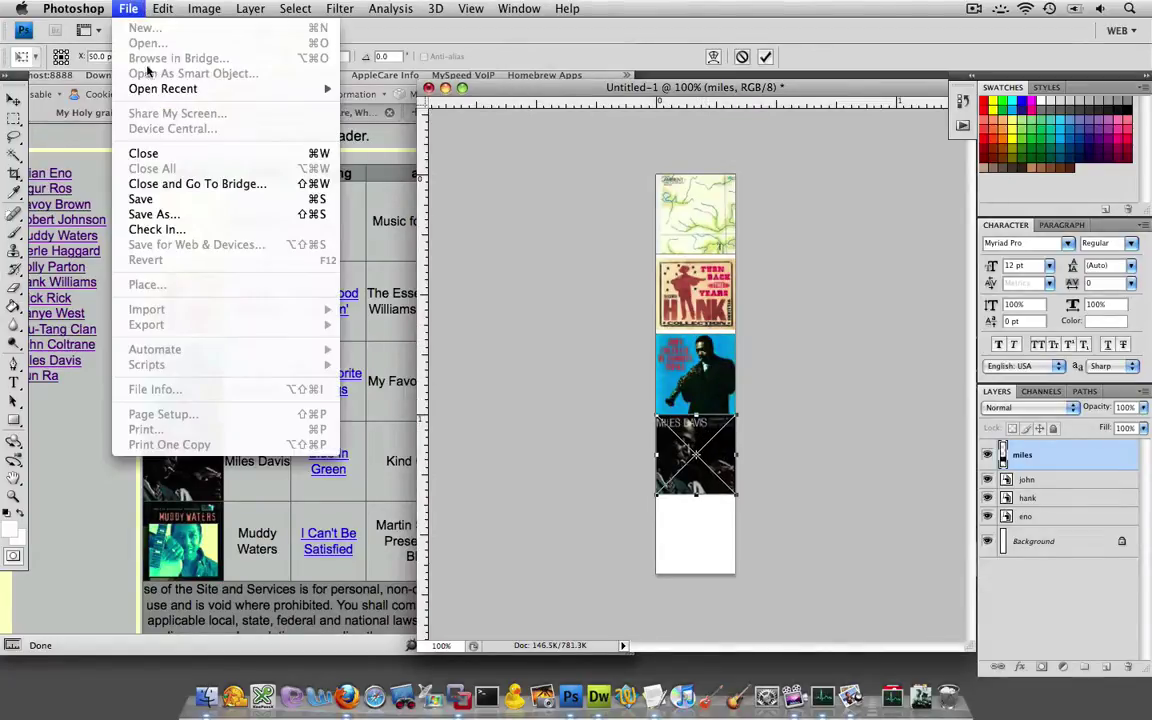
left_click(495, 342)
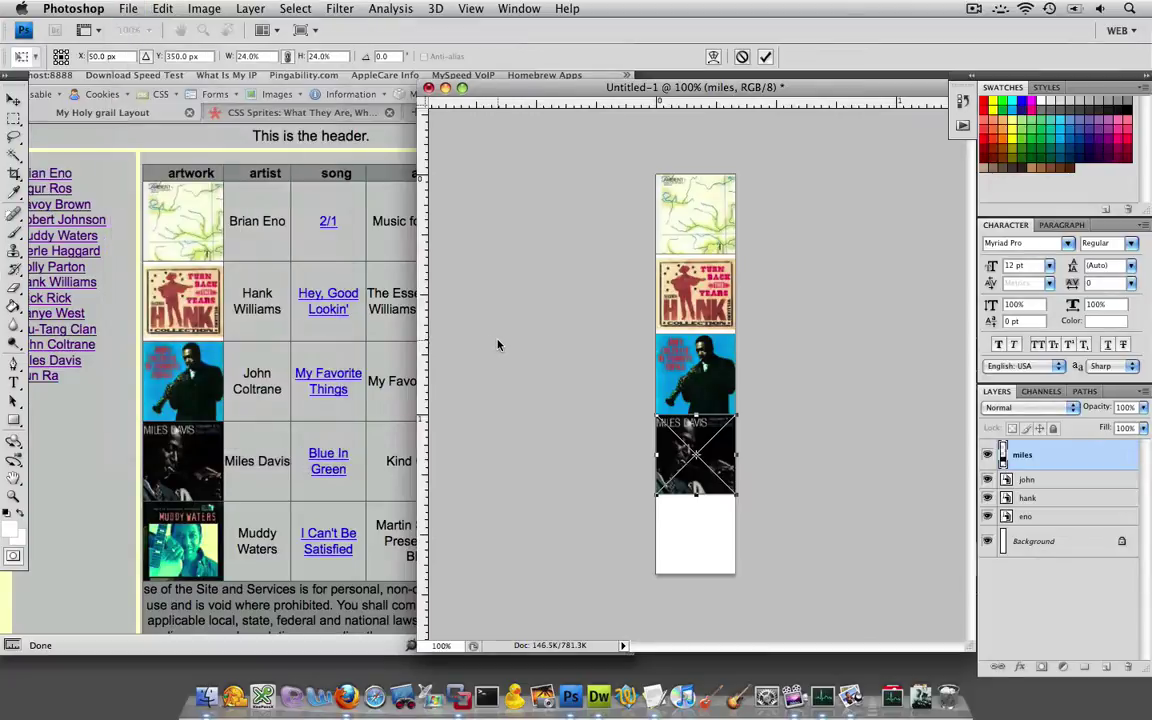
key("Return")
key("c")
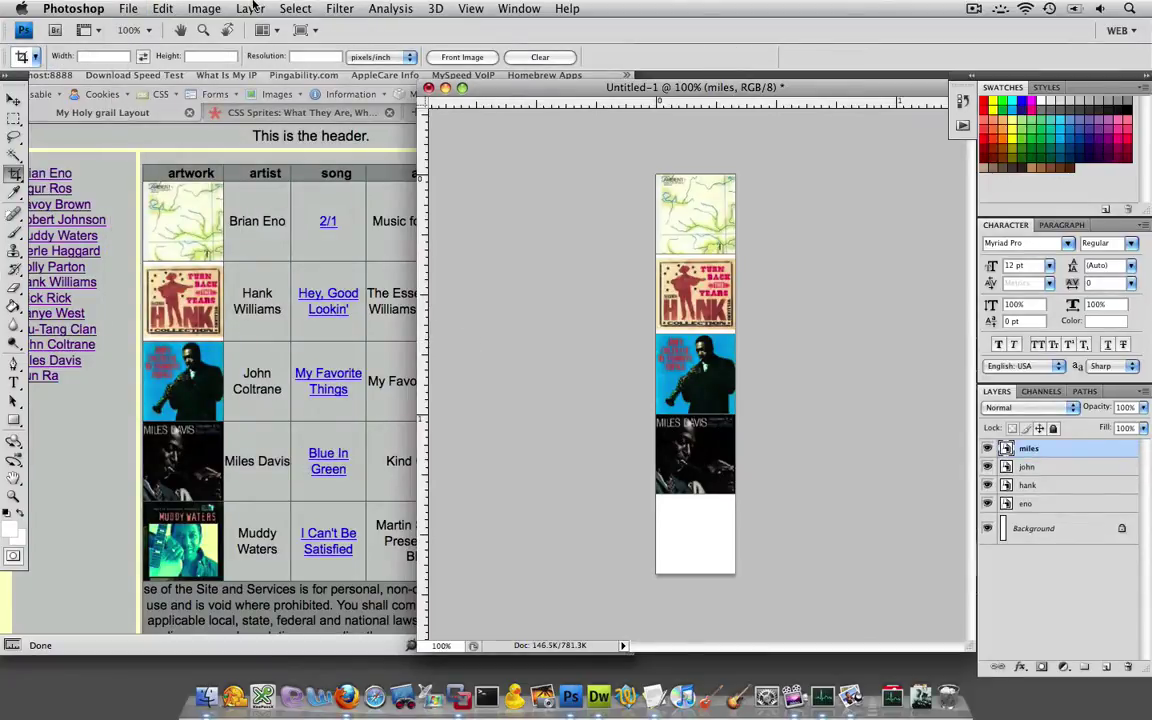
Step: Place muddy.jpg from the Desktop, move it into the fifth, lowest grid square and commit the placement
left_click(128, 8)
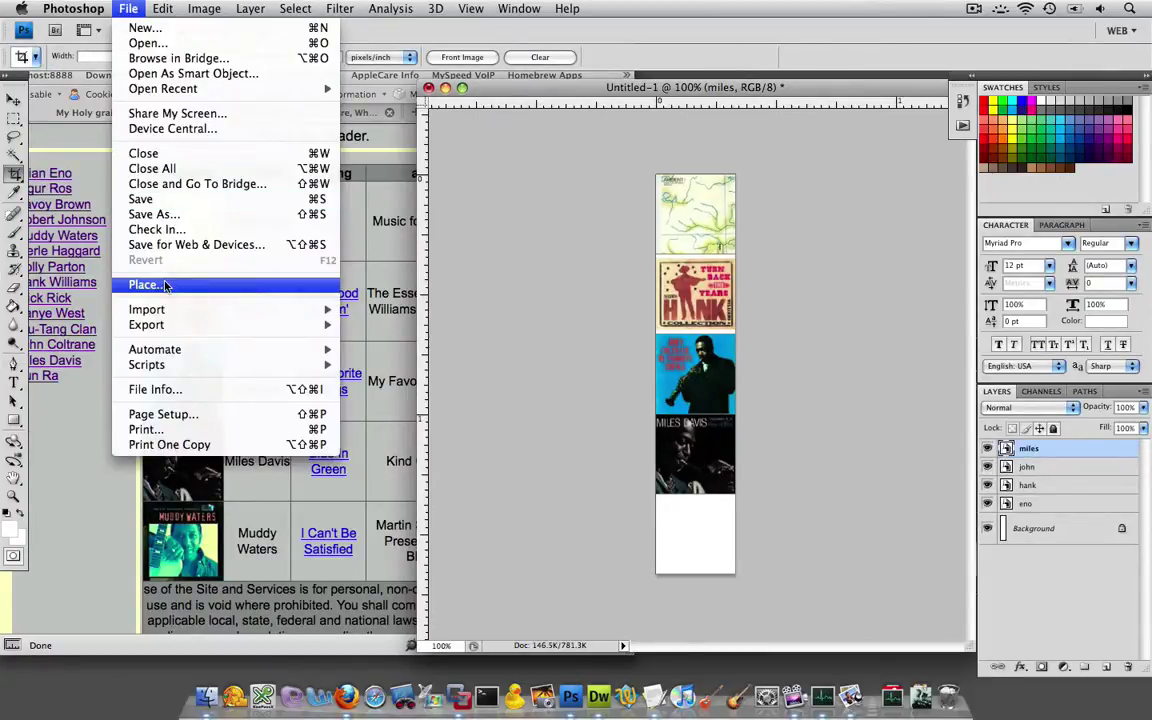
left_click(150, 270)
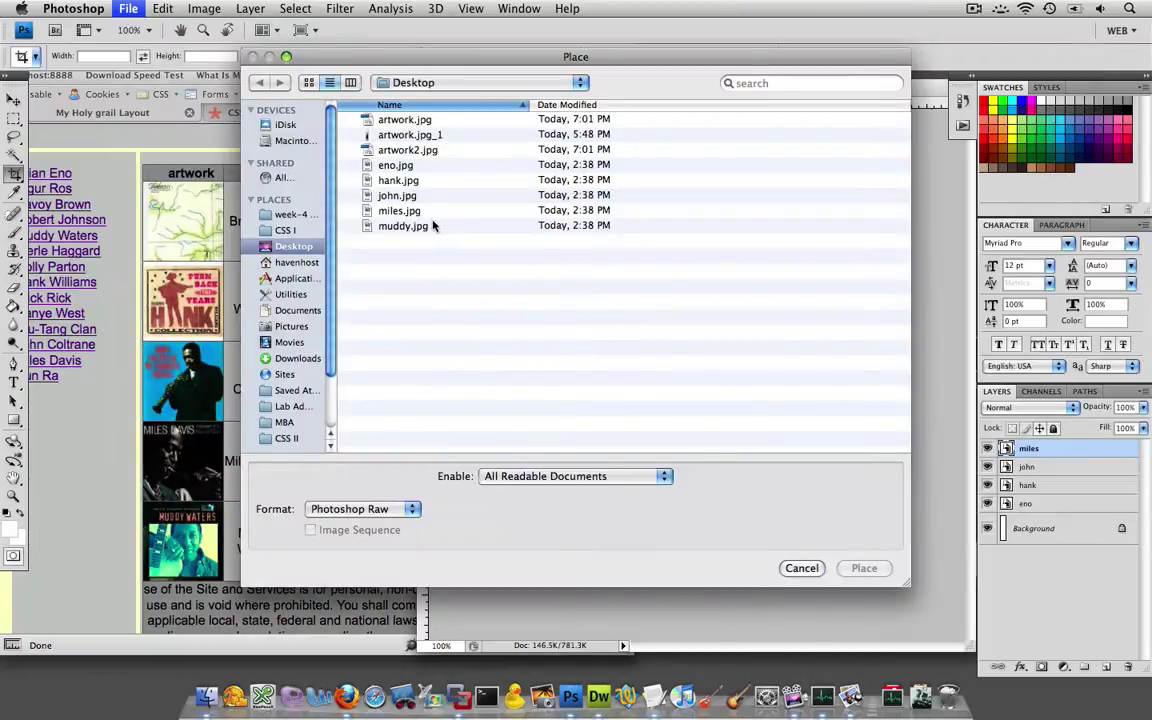
left_click(428, 226)
left_click(864, 568)
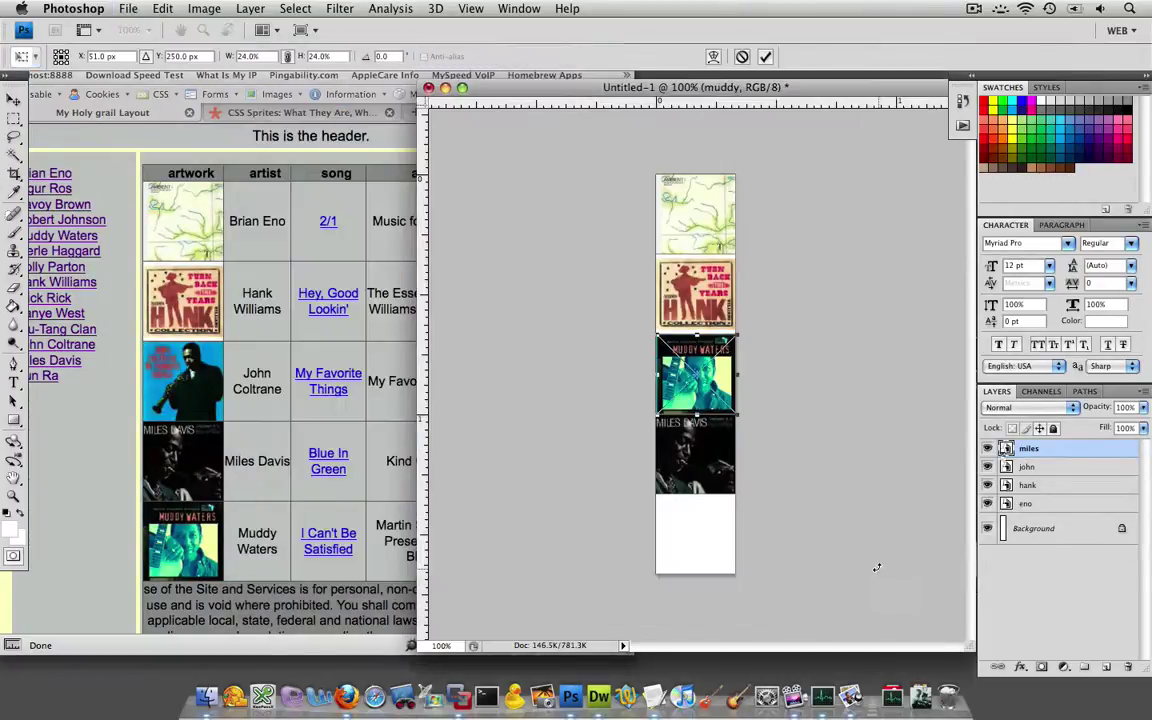
left_click_drag(713, 384, 715, 539)
key("Return")
key("c")
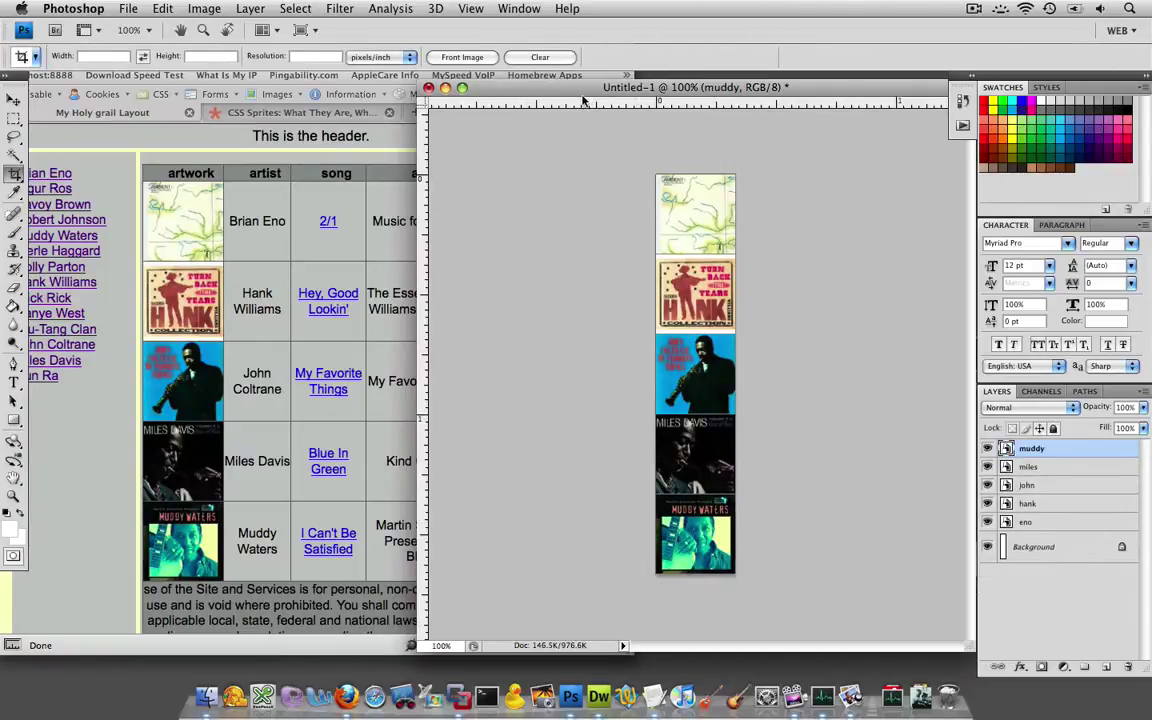
Step: Start exporting the finished sprite with Save for Web & Devices as a medium JPEG at quality 50 and 100 × 500 px
left_click_drag(528, 87, 293, 98)
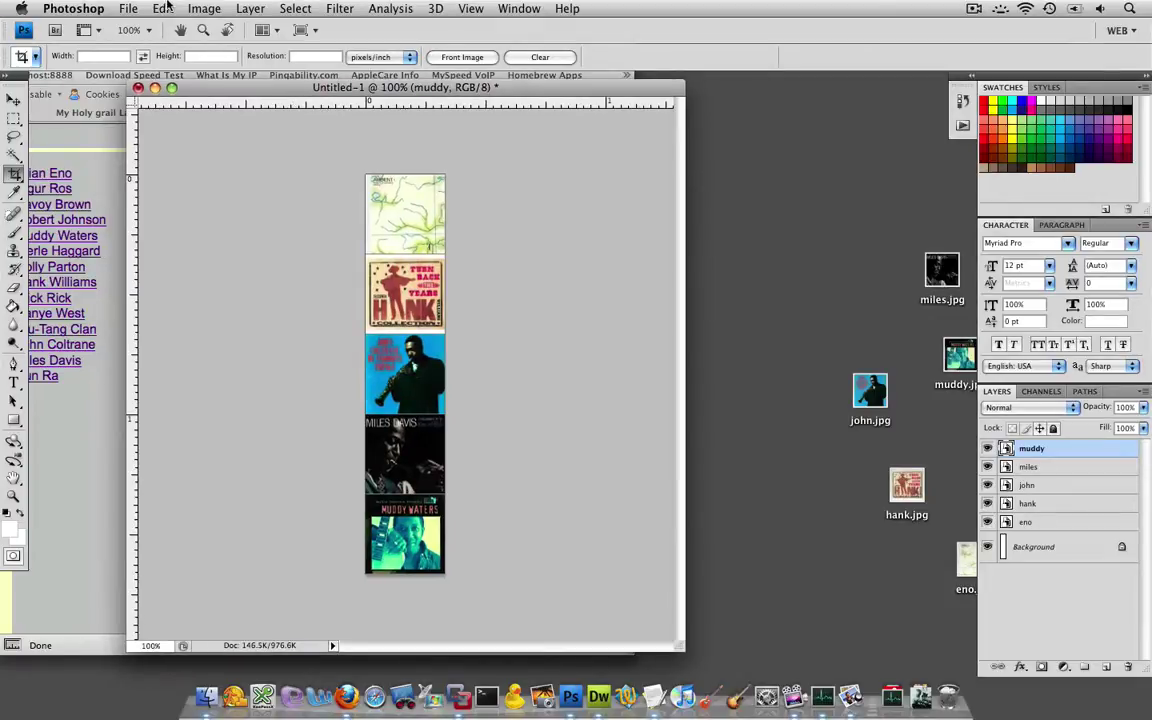
left_click(125, 7)
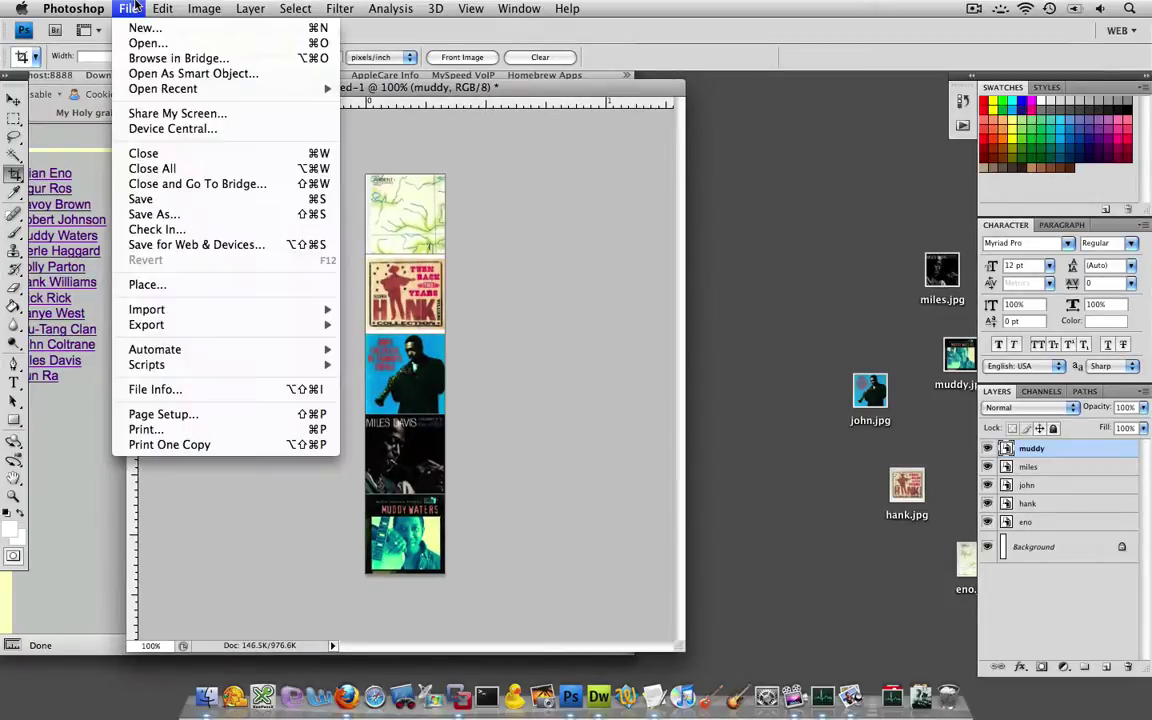
left_click(168, 245)
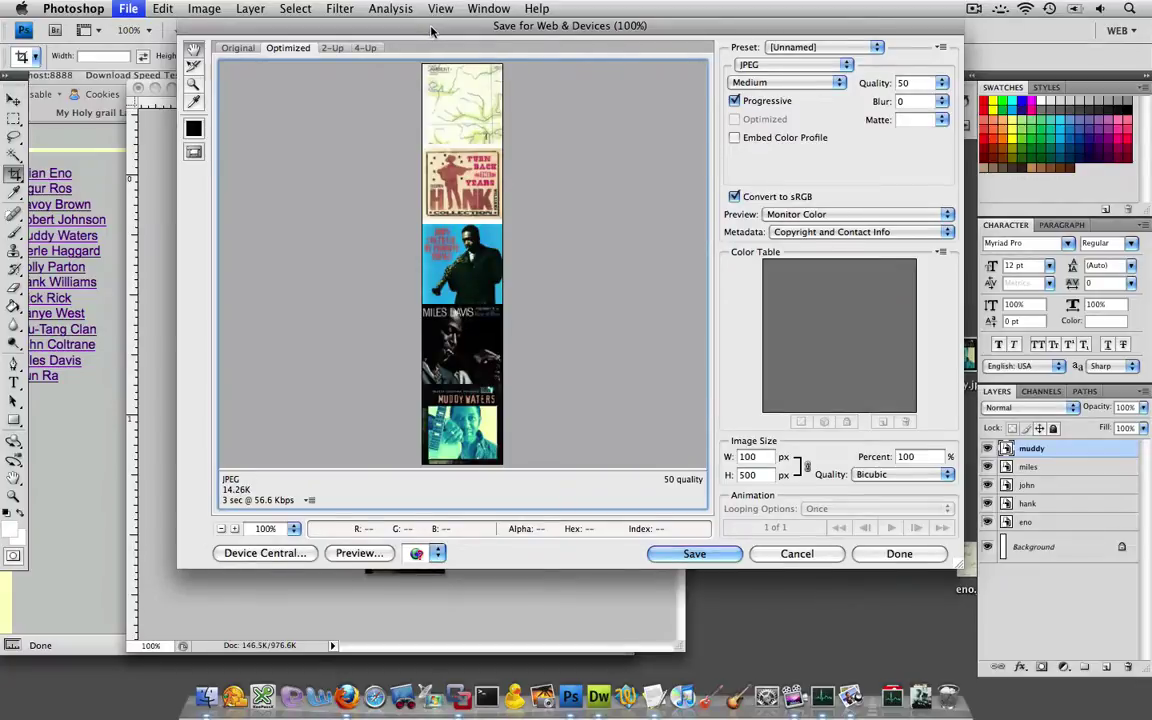
left_click_drag(433, 29, 350, 75)
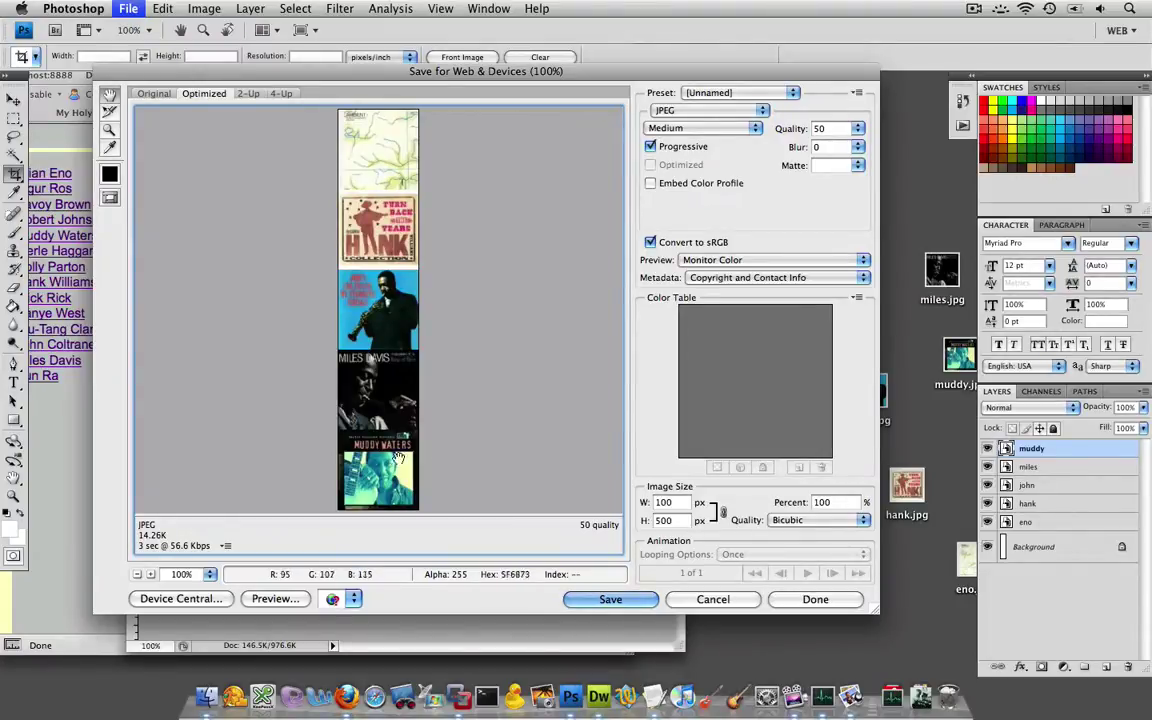
left_click(639, 601)
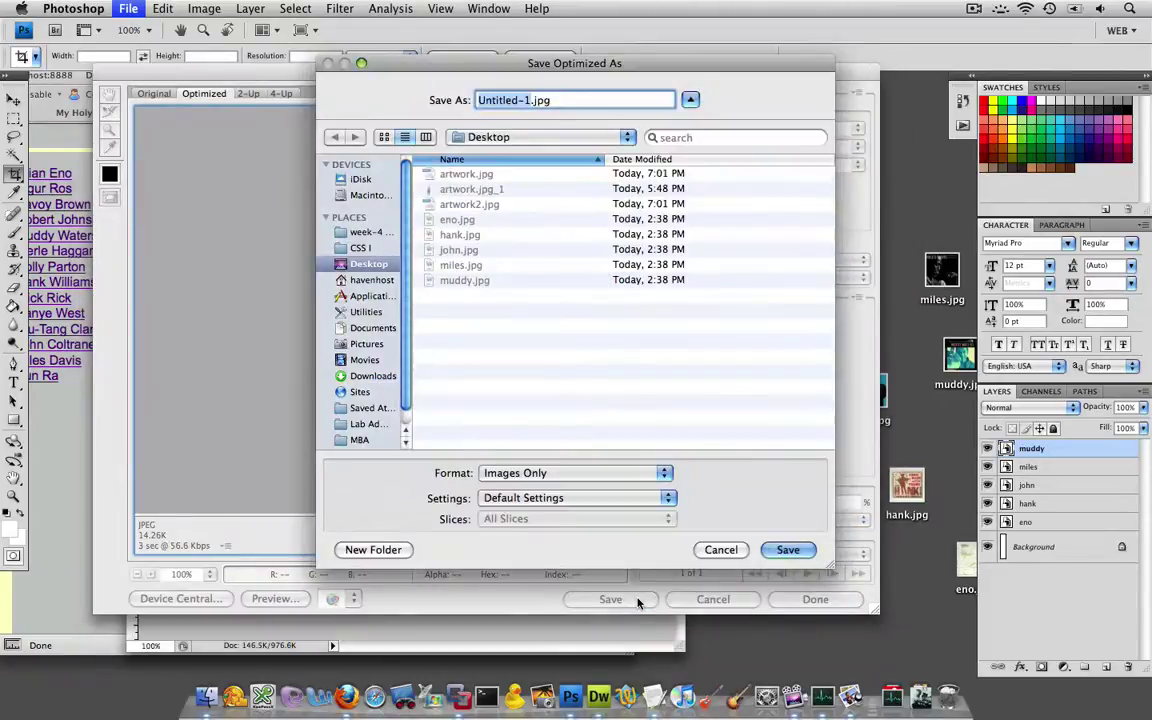
type("thum")
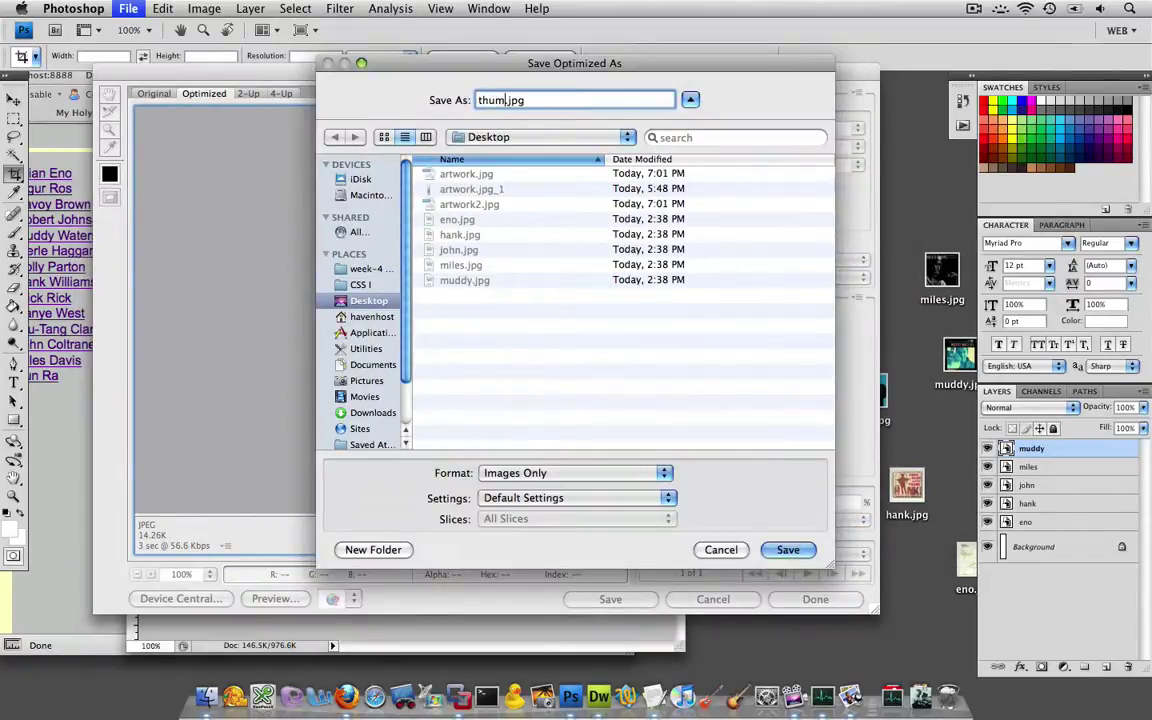
key("BackSpace")
key("BackSpace")
key("BackSpace")
key("BackSpace")
Step: Name the optimized image album-artwork.jpg and save it to the Desktop
type("album-artwork")
key("Return")
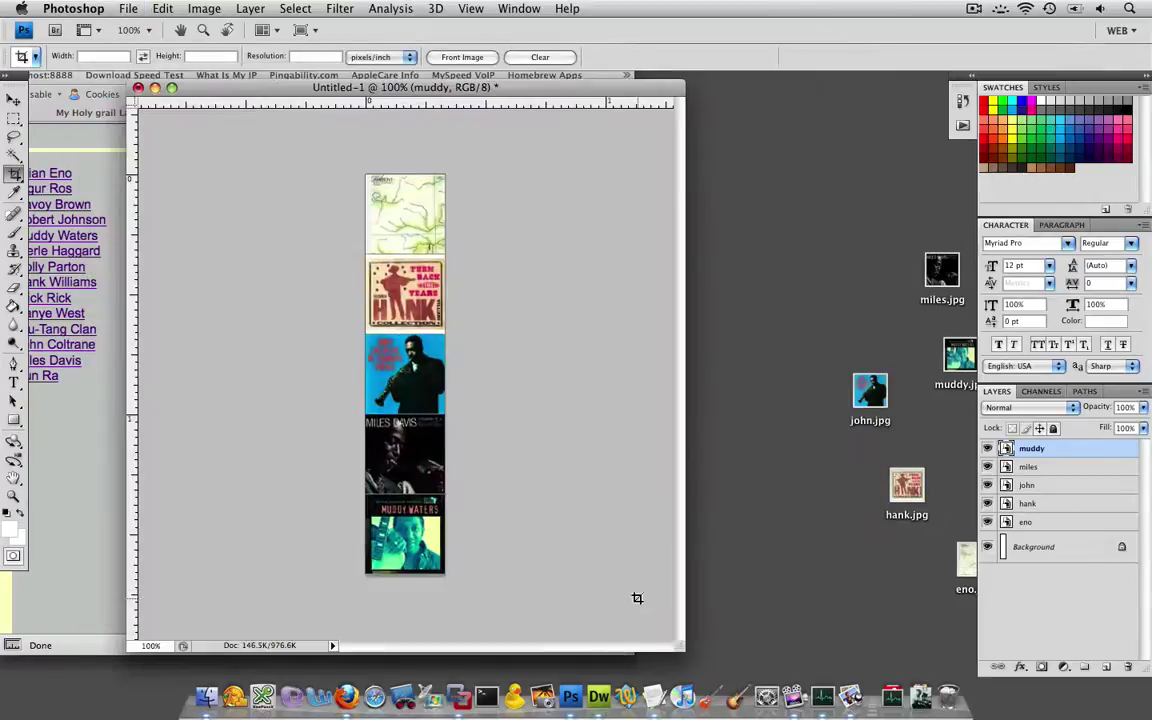
Step: Reveal the desktop and open the exported album-artwork.jpg in the image editor to check it
key("F11")
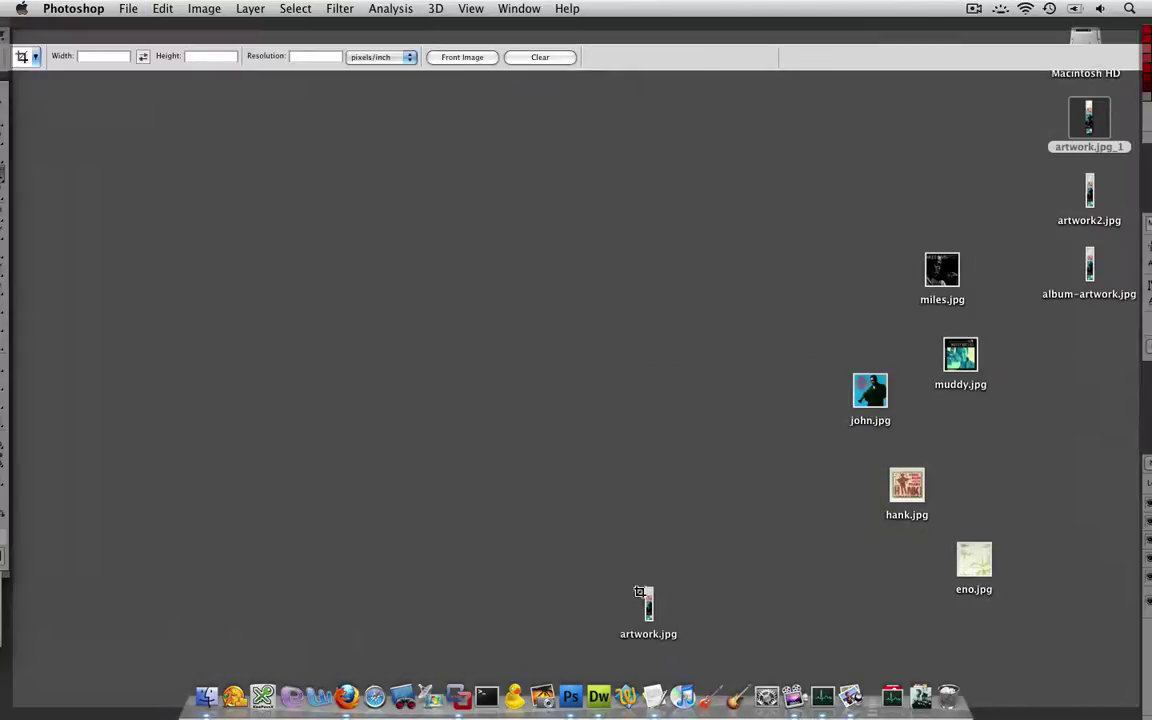
left_click(1090, 266)
key("F11")
left_click_drag(1096, 270, 982, 238)
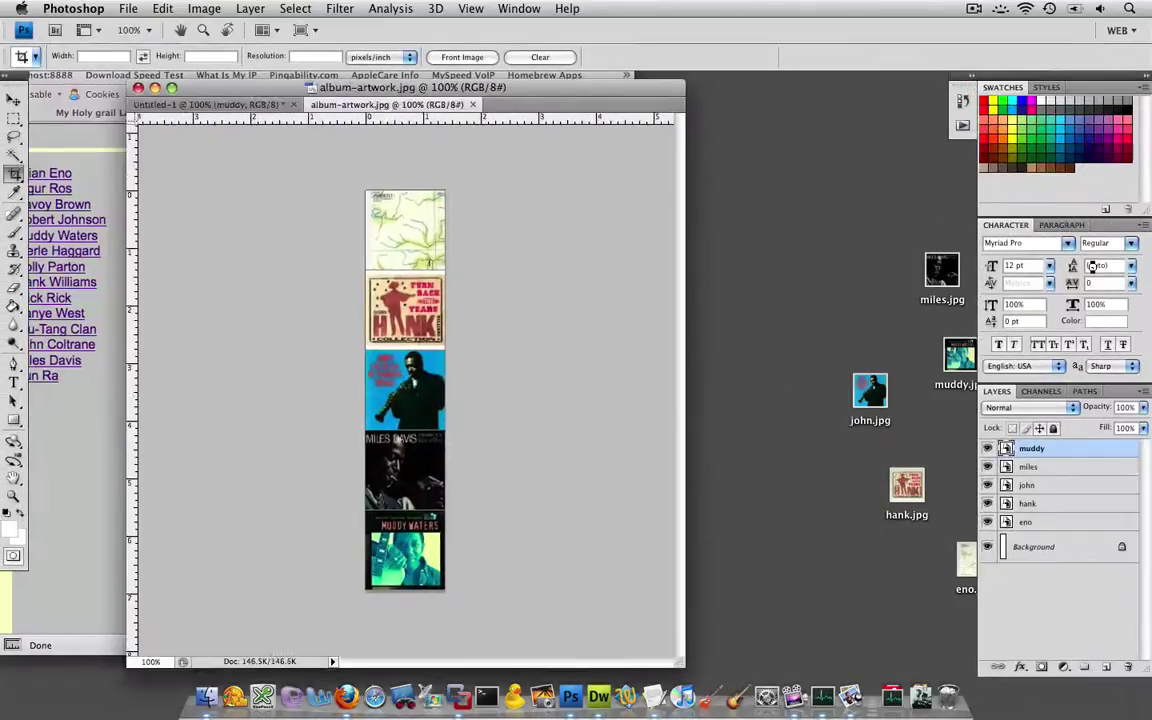